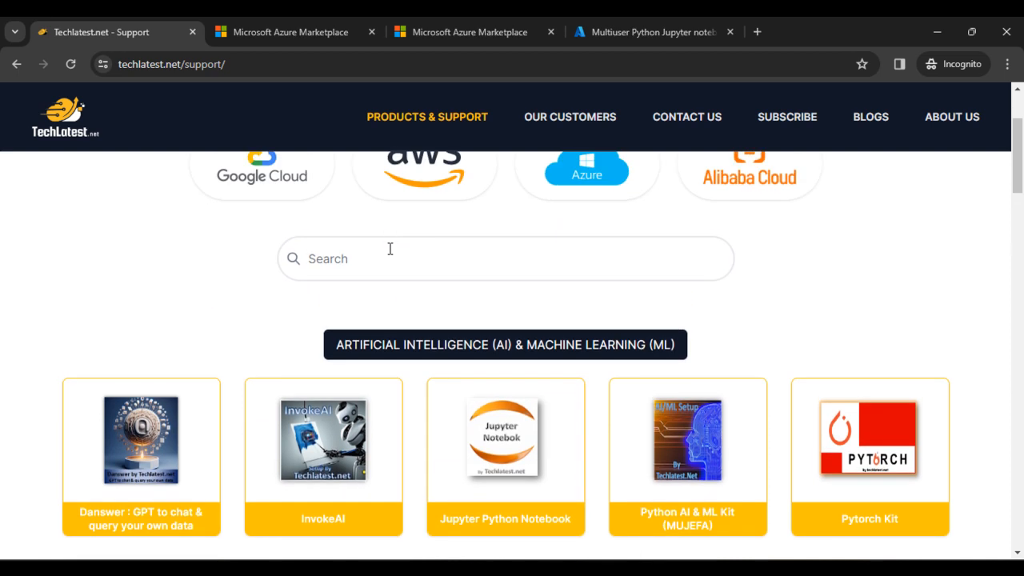
- Search the TechLatest support page for 'Ju' and open the Jupyter Python Notebook Azure deployment guide
{"action": "type", "text": "Ju"}
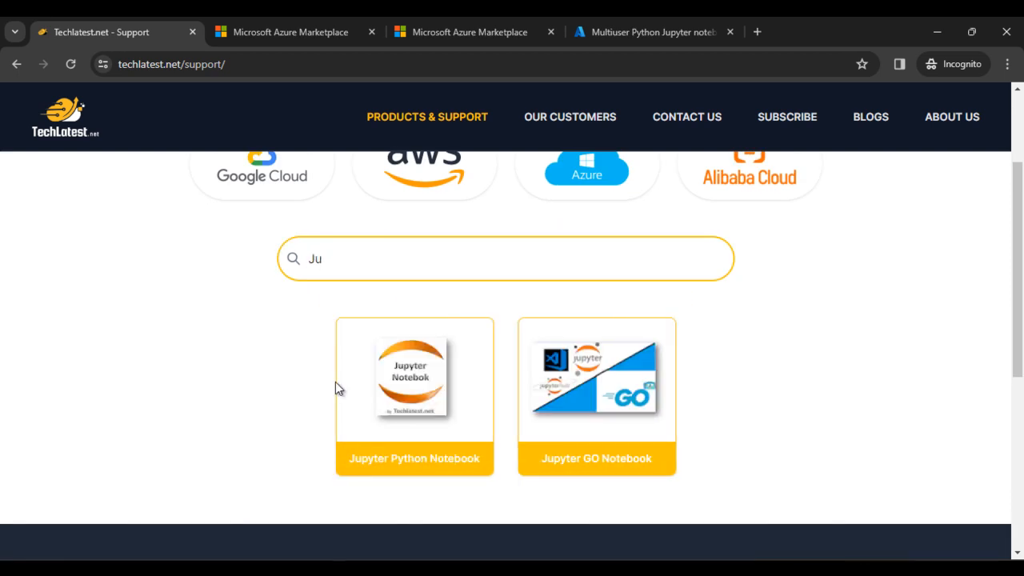
{"action": "left_click", "coordinate": [412, 393]}
{"action": "scroll", "coordinate": [263, 448], "scroll_direction": "down", "scroll_amount": 2}
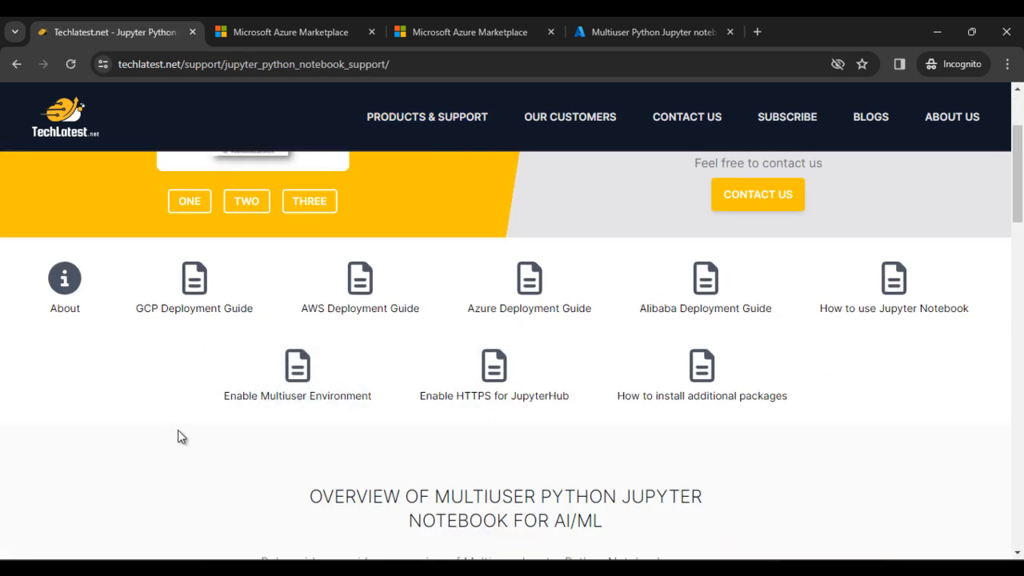
{"action": "left_click", "coordinate": [530, 311]}
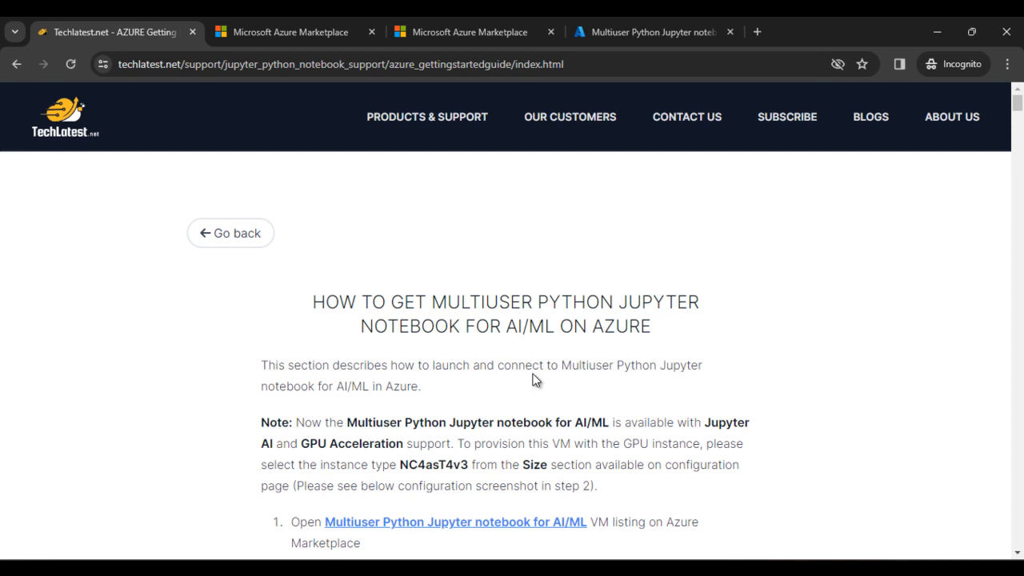
- Open the guide's 'Multiuser Python Jupyter notebook for AI/ML' marketplace link in a new tab
{"action": "scroll", "coordinate": [534, 376], "scroll_direction": "down", "scroll_amount": 2}
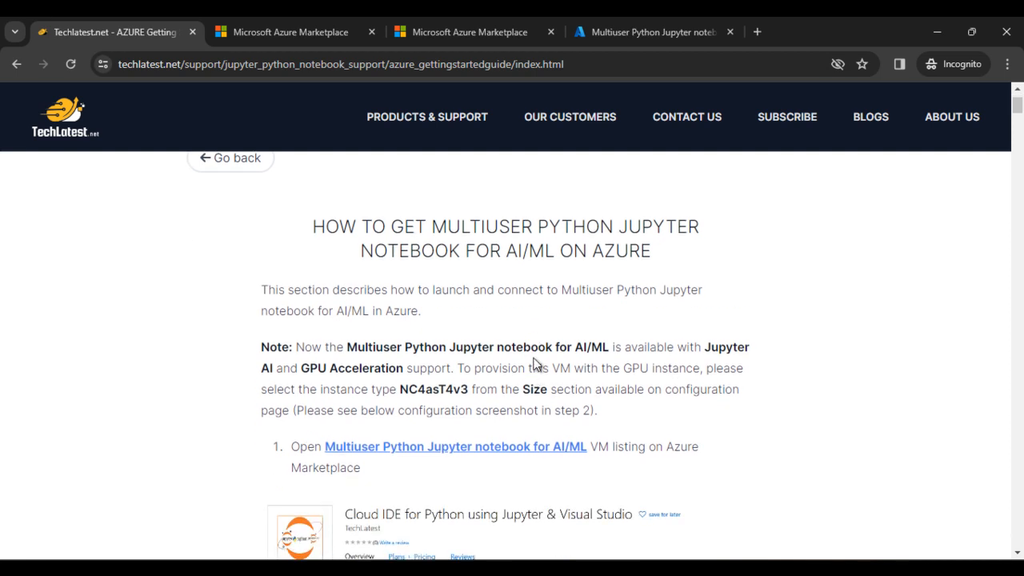
{"action": "scroll", "coordinate": [535, 367], "scroll_direction": "down", "scroll_amount": 1}
{"action": "scroll", "coordinate": [536, 364], "scroll_direction": "down", "scroll_amount": 1}
{"action": "scroll", "coordinate": [565, 354], "scroll_direction": "down", "scroll_amount": 4}
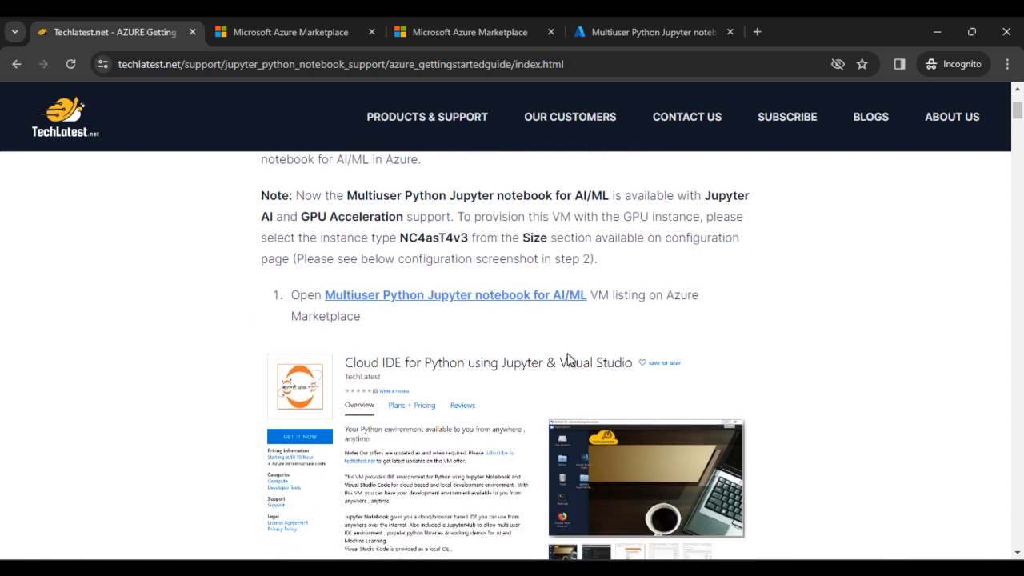
{"action": "scroll", "coordinate": [567, 363], "scroll_direction": "down", "scroll_amount": 2}
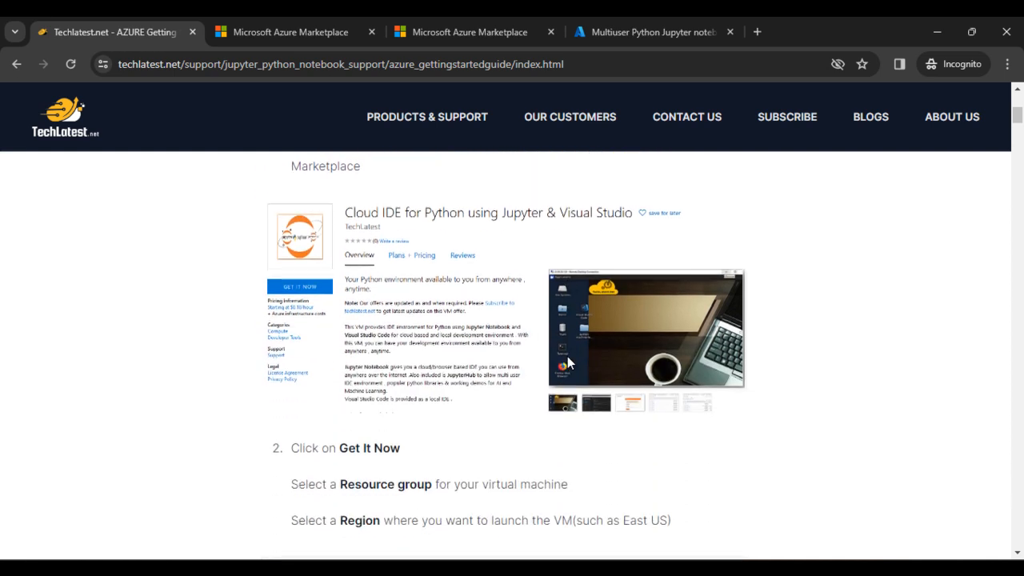
{"action": "scroll", "coordinate": [567, 356], "scroll_direction": "down", "scroll_amount": 4}
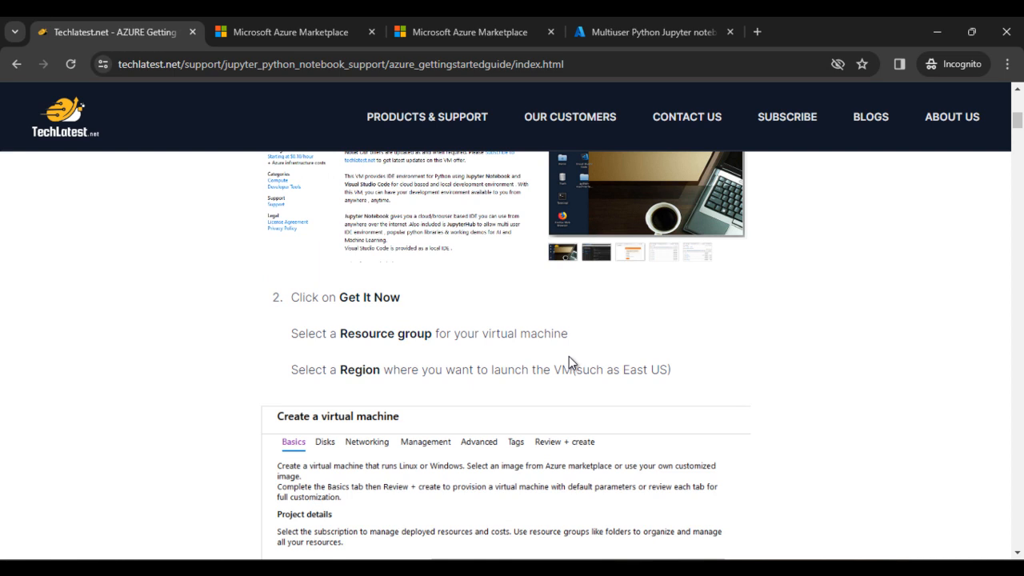
{"action": "scroll", "coordinate": [568, 356], "scroll_direction": "up", "scroll_amount": 5}
{"action": "scroll", "coordinate": [585, 352], "scroll_direction": "up", "scroll_amount": 2}
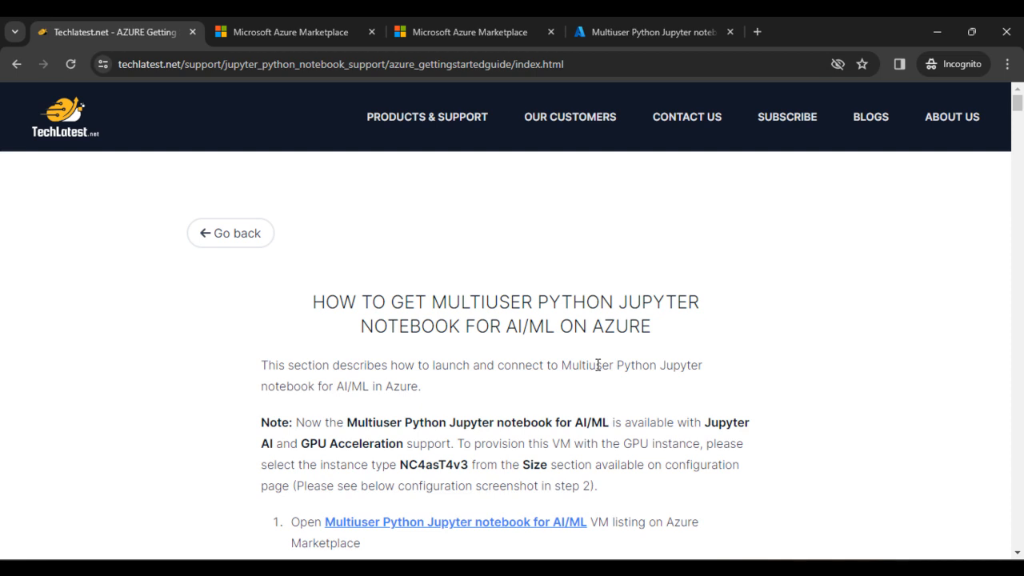
{"action": "scroll", "coordinate": [512, 440], "scroll_direction": "down", "scroll_amount": 2}
{"action": "right_click", "coordinate": [440, 376]}
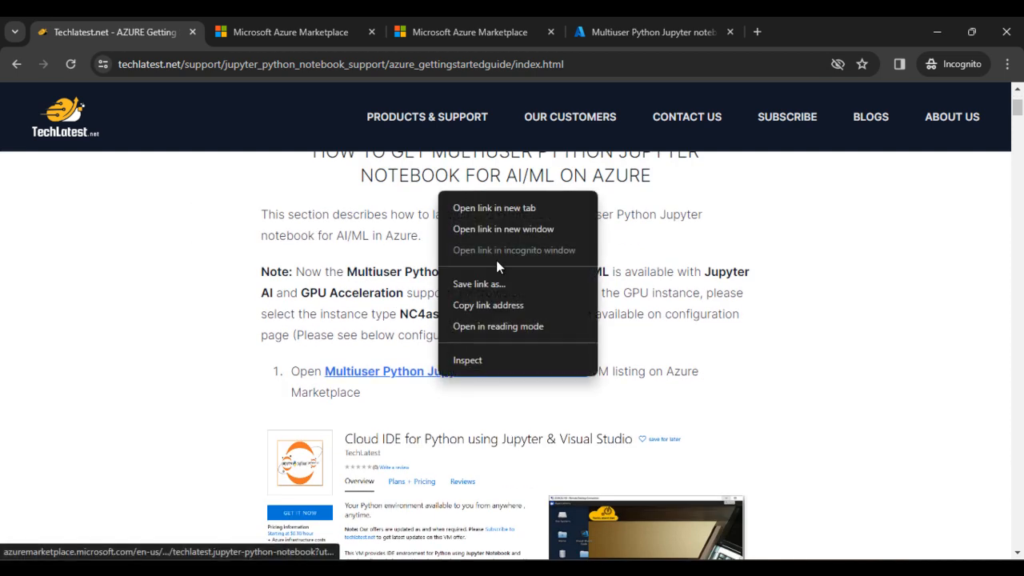
{"action": "left_click", "coordinate": [498, 207]}
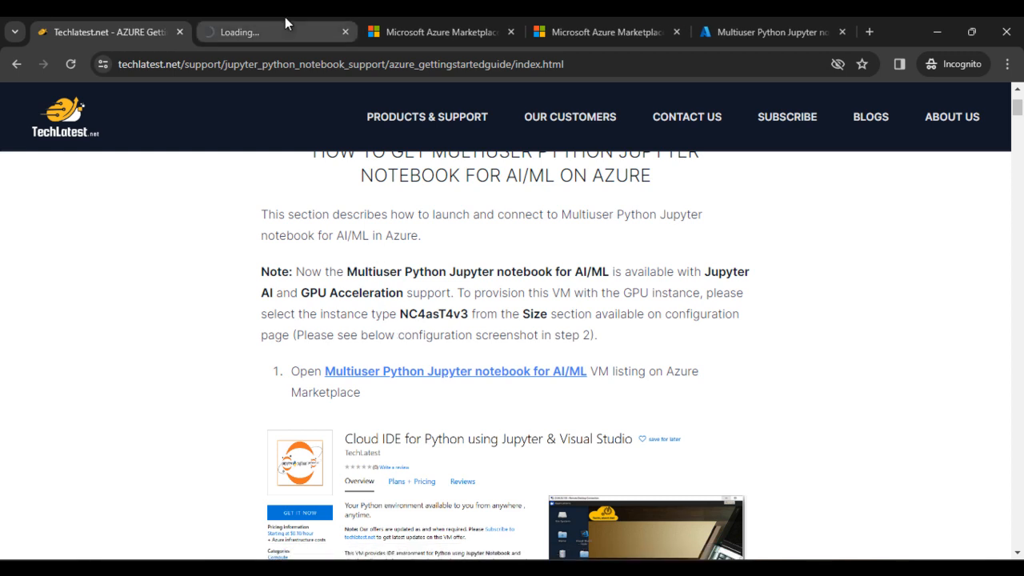
- Try Get It Now on the marketplace listing, then continue with the offer already open in the Azure portal
{"action": "left_click", "coordinate": [288, 19]}
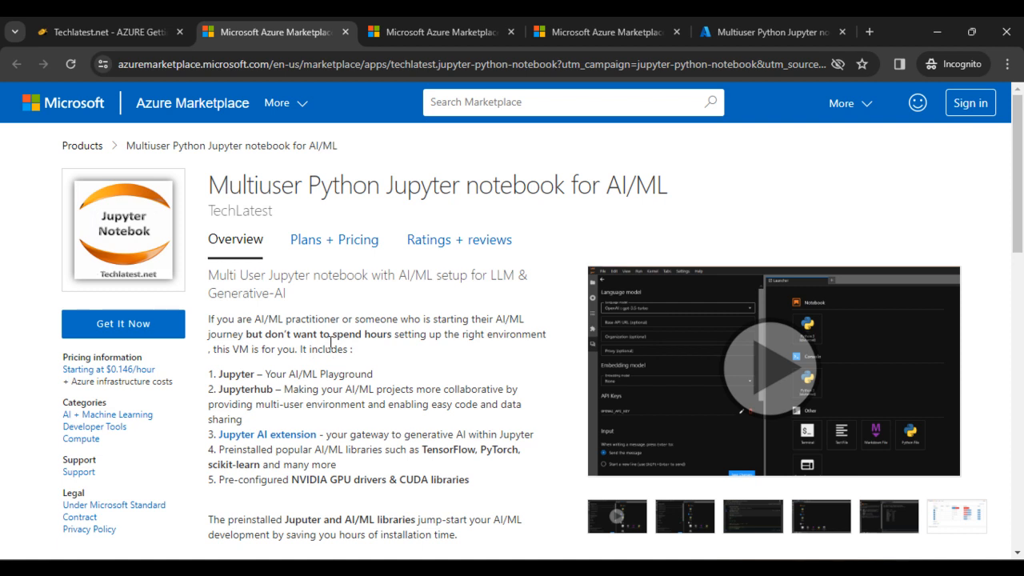
{"action": "scroll", "coordinate": [331, 342], "scroll_direction": "down", "scroll_amount": 1}
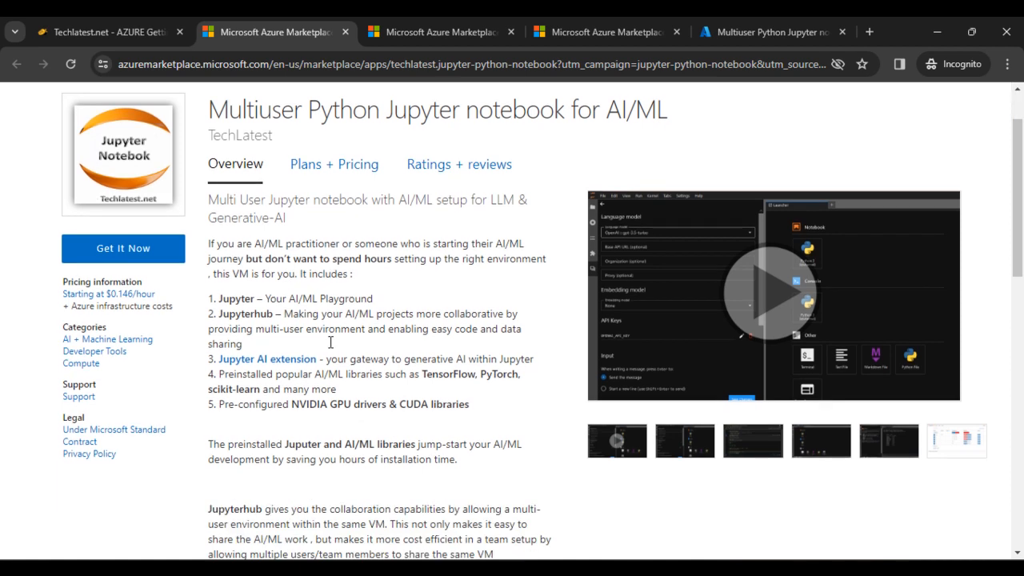
{"action": "scroll", "coordinate": [327, 379], "scroll_direction": "down", "scroll_amount": 2}
{"action": "scroll", "coordinate": [333, 387], "scroll_direction": "up", "scroll_amount": 2}
{"action": "left_click", "coordinate": [124, 253]}
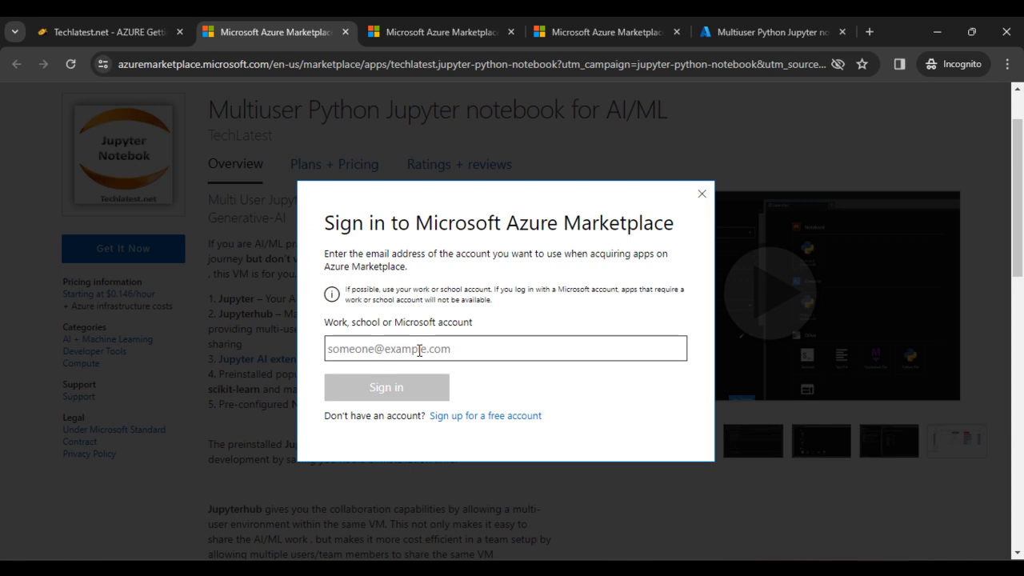
{"action": "left_click", "coordinate": [488, 355]}
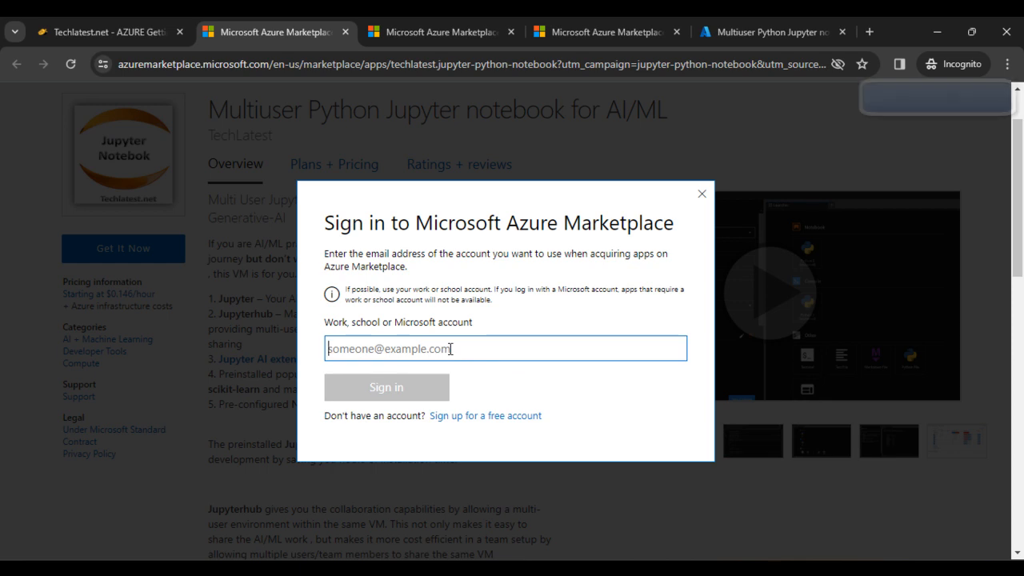
{"action": "left_click", "coordinate": [771, 33]}
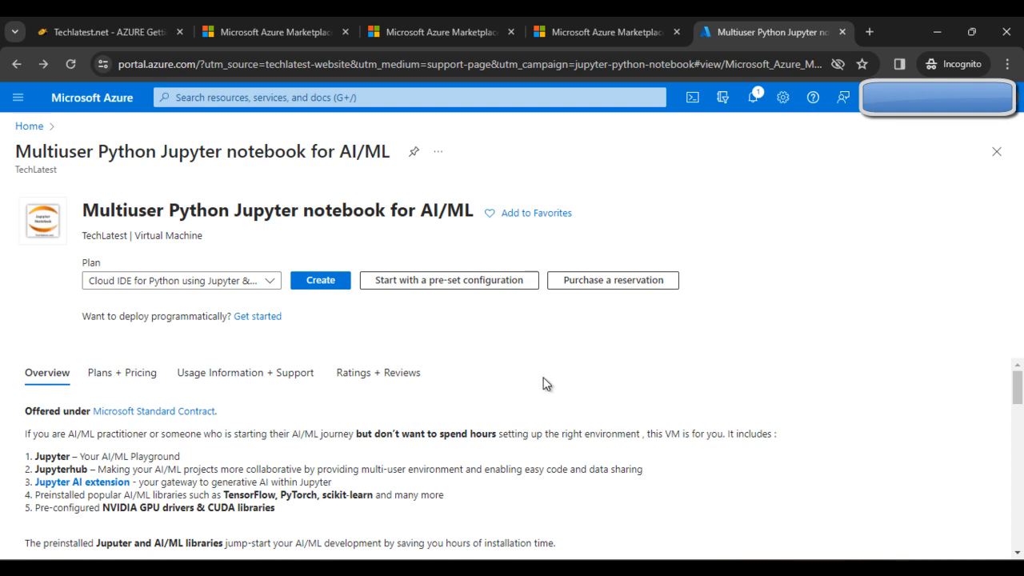
- Start creating a VM from the offer with a new resource group named 'jupyterpython'
{"action": "left_click", "coordinate": [328, 284]}
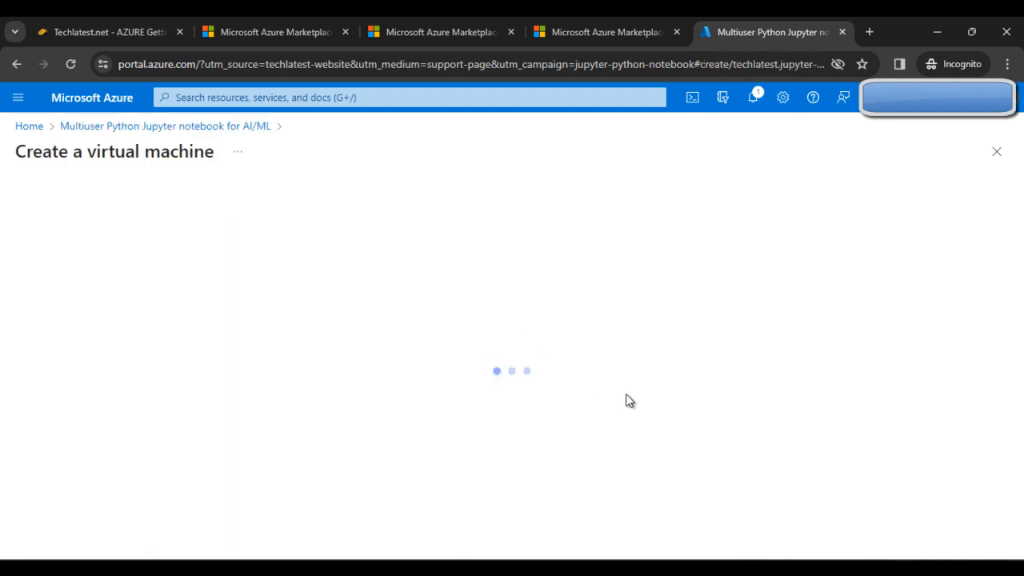
{"action": "scroll", "coordinate": [486, 329], "scroll_direction": "down", "scroll_amount": 1}
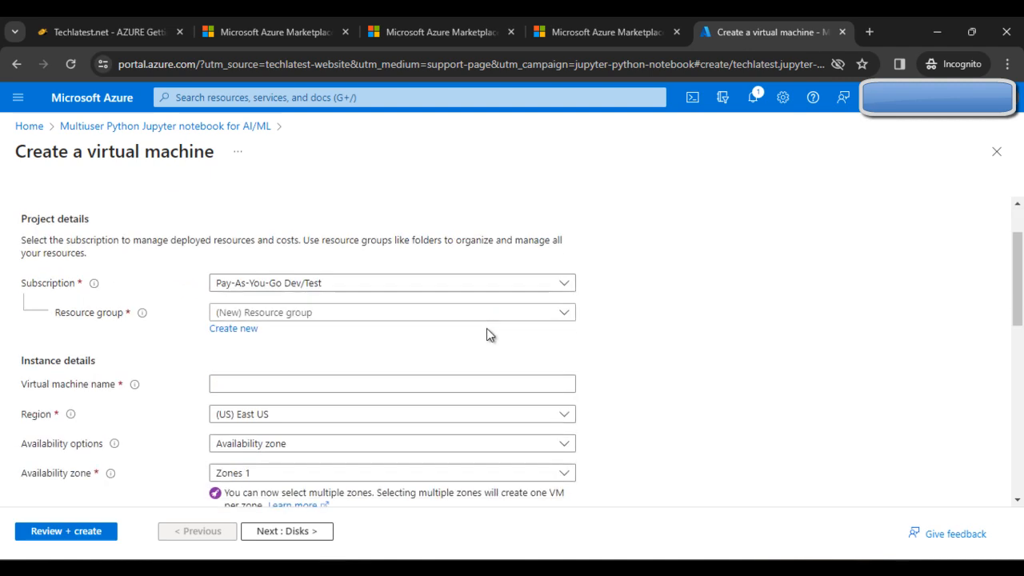
{"action": "left_click", "coordinate": [432, 318]}
{"action": "left_click", "coordinate": [430, 319]}
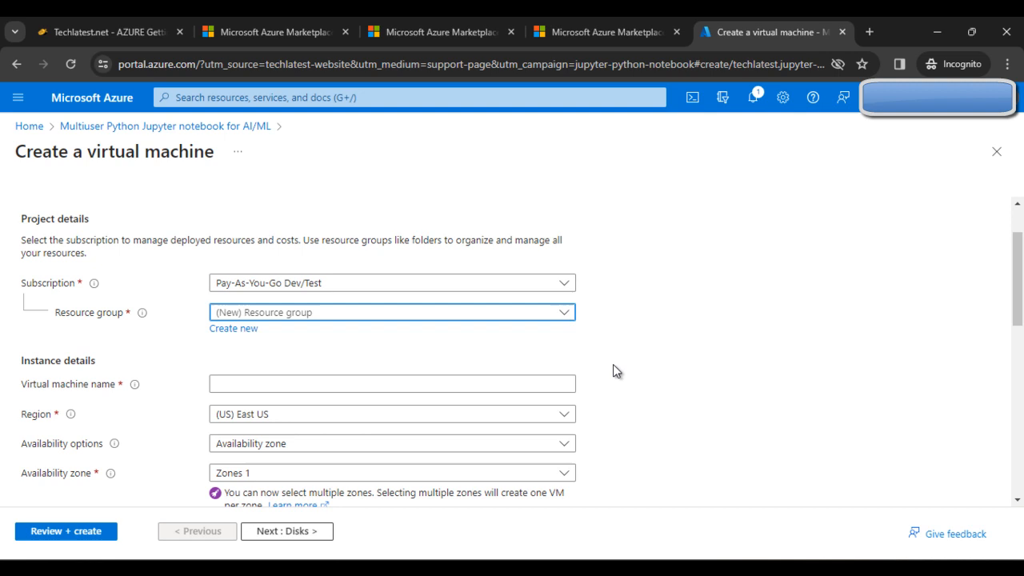
{"action": "left_click", "coordinate": [240, 331]}
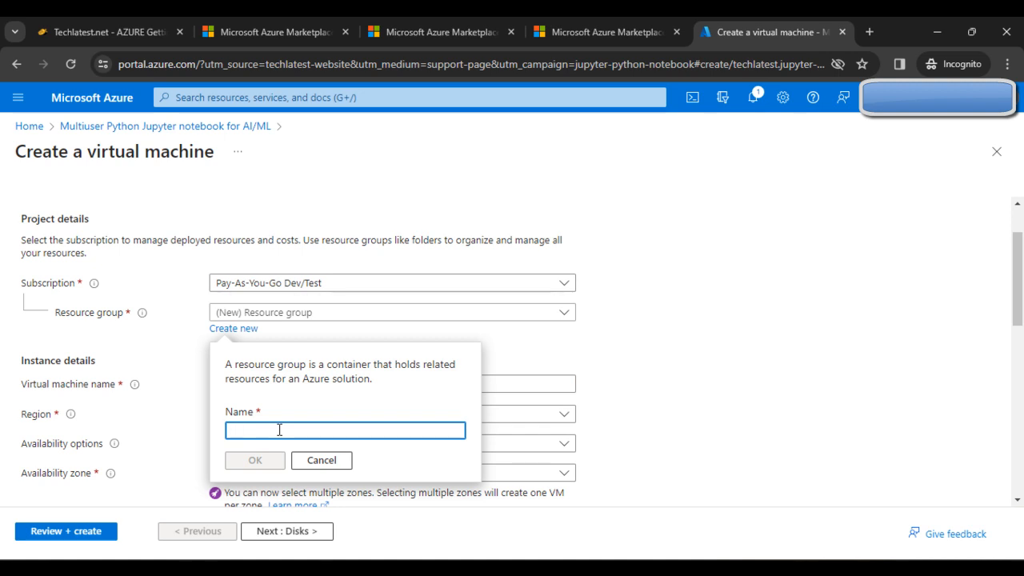
{"action": "type", "text": "jupyterpu"}
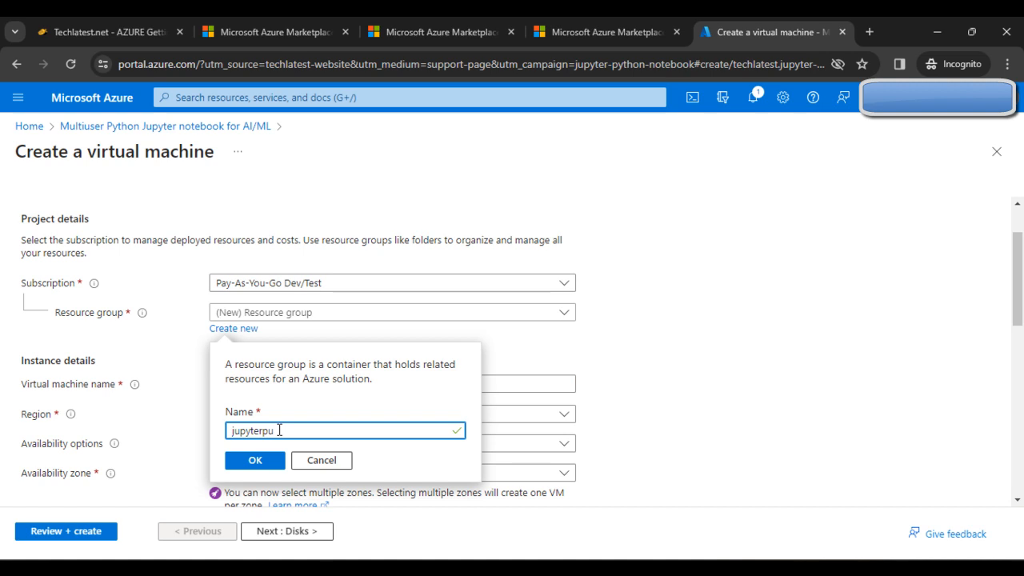
{"action": "key", "text": "BackSpace"}
{"action": "type", "text": "ython notebook"}
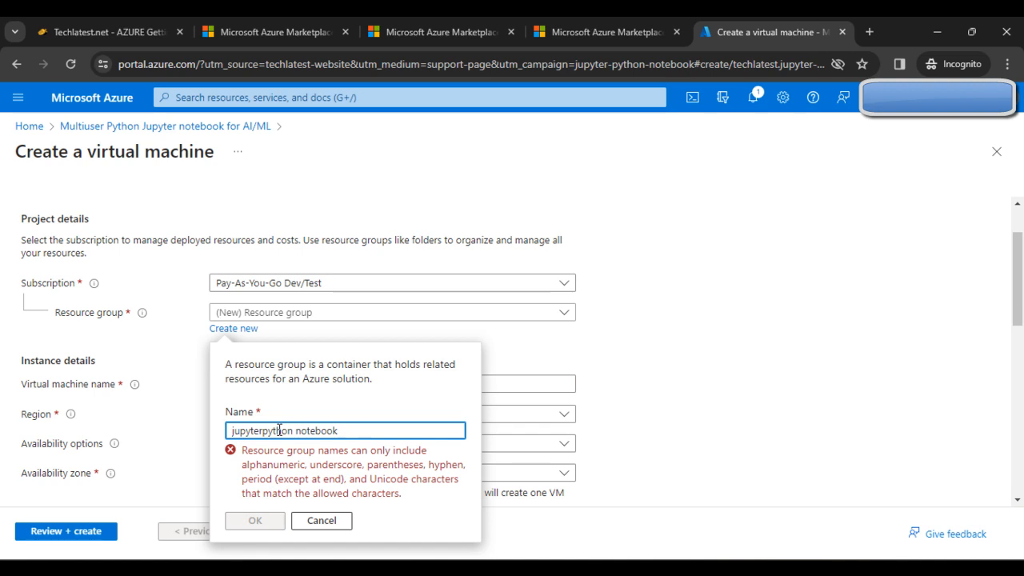
{"action": "key", "text": "BackSpace"}
{"action": "key", "text": "BackSpace"}
{"action": "key", "text": "BackSpace"}
{"action": "key", "text": "BackSpace"}
{"action": "key", "text": "BackSpace"}
{"action": "key", "text": "BackSpace"}
{"action": "key", "text": "BackSpace"}
{"action": "key", "text": "BackSpace"}
{"action": "key", "text": "BackSpace"}
{"action": "key", "text": "BackSpace"}
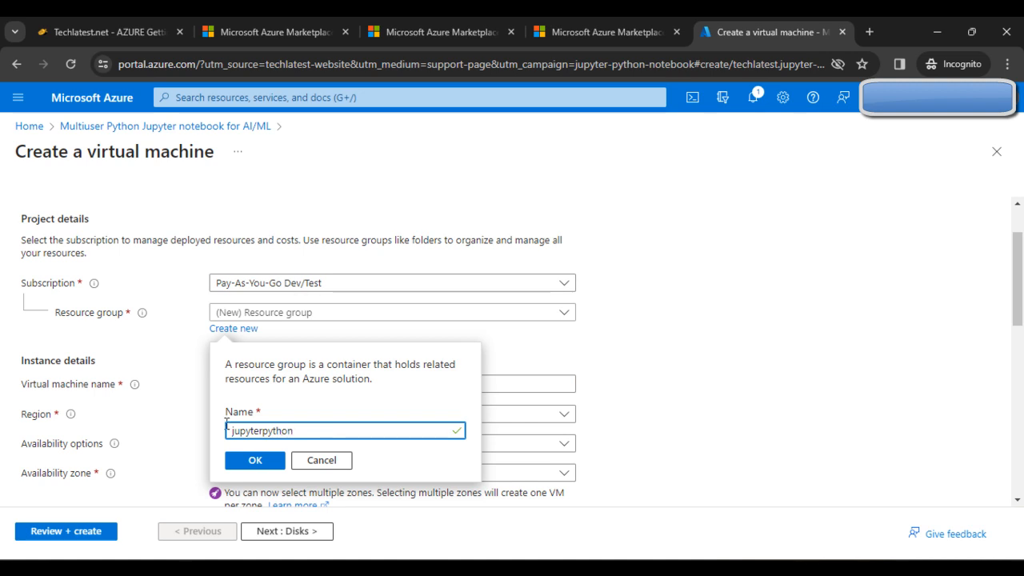
{"action": "left_click", "coordinate": [253, 462]}
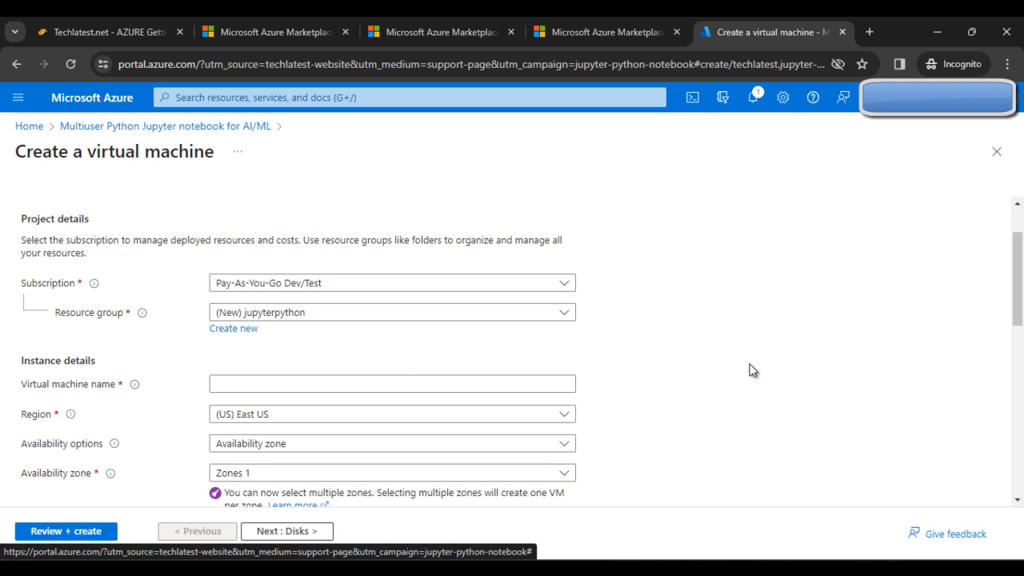
- Enter 'jupyterpythonaiml' as the virtual machine name
{"action": "scroll", "coordinate": [691, 390], "scroll_direction": "down", "scroll_amount": 1}
{"action": "scroll", "coordinate": [592, 349], "scroll_direction": "down", "scroll_amount": 1}
{"action": "scroll", "coordinate": [599, 363], "scroll_direction": "up", "scroll_amount": 1}
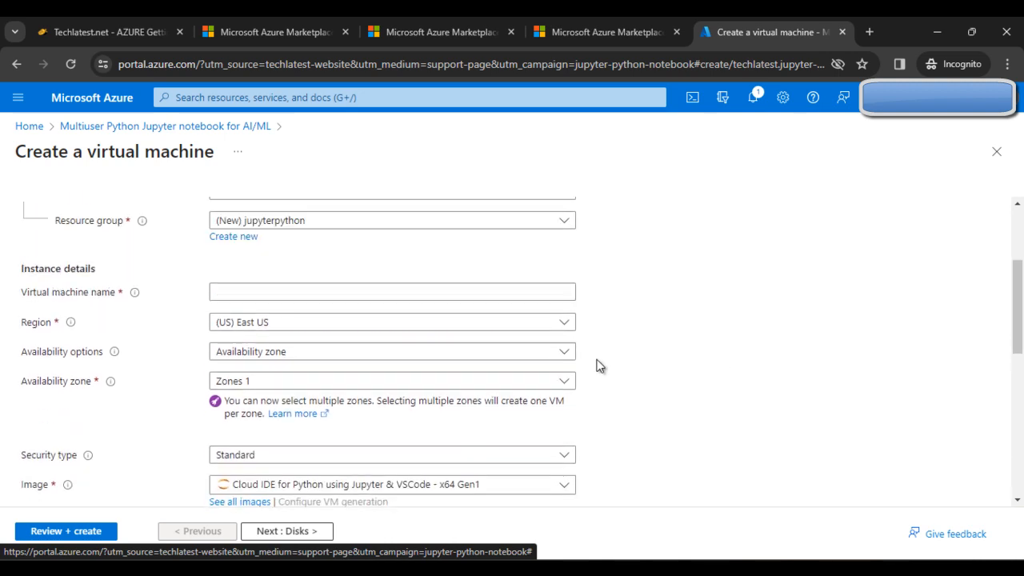
{"action": "left_click", "coordinate": [328, 312]}
{"action": "scroll", "coordinate": [328, 320], "scroll_direction": "up", "scroll_amount": 1}
{"action": "scroll", "coordinate": [483, 384], "scroll_direction": "down", "scroll_amount": 1}
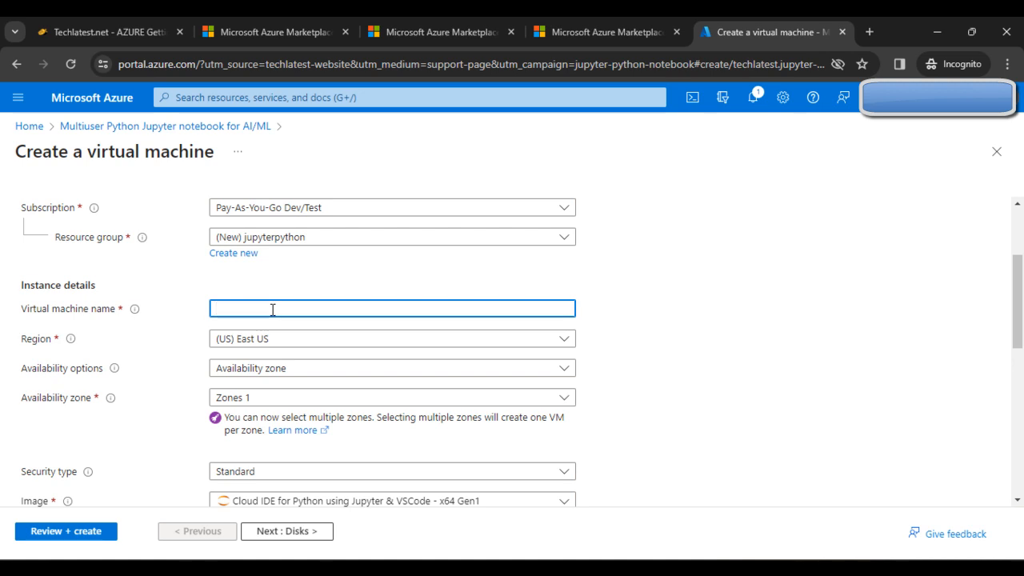
{"action": "type", "text": "jupyer"}
{"action": "key", "text": "BackSpace"}
{"action": "key", "text": "BackSpace"}
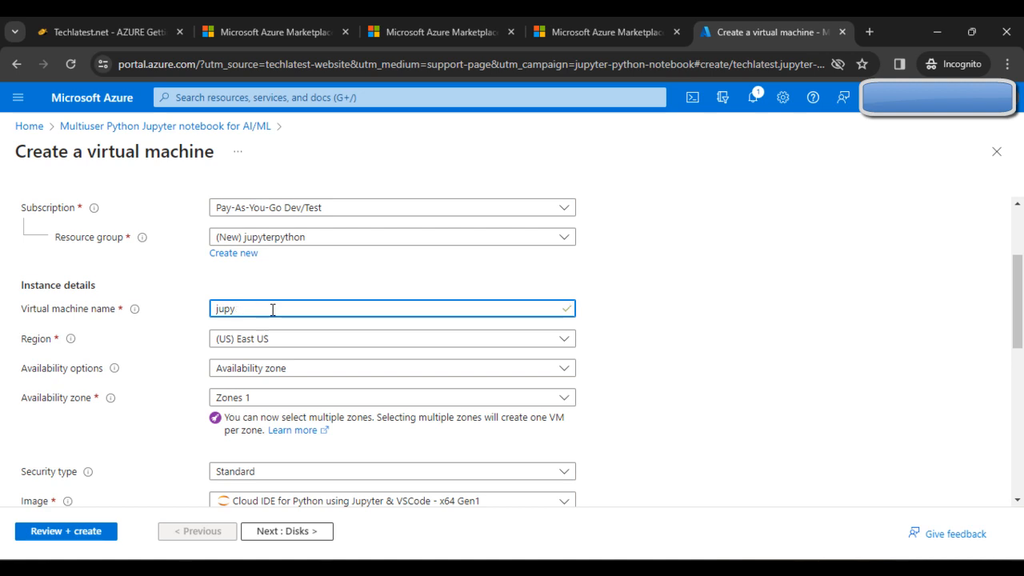
{"action": "type", "text": "terpythonaiml"}
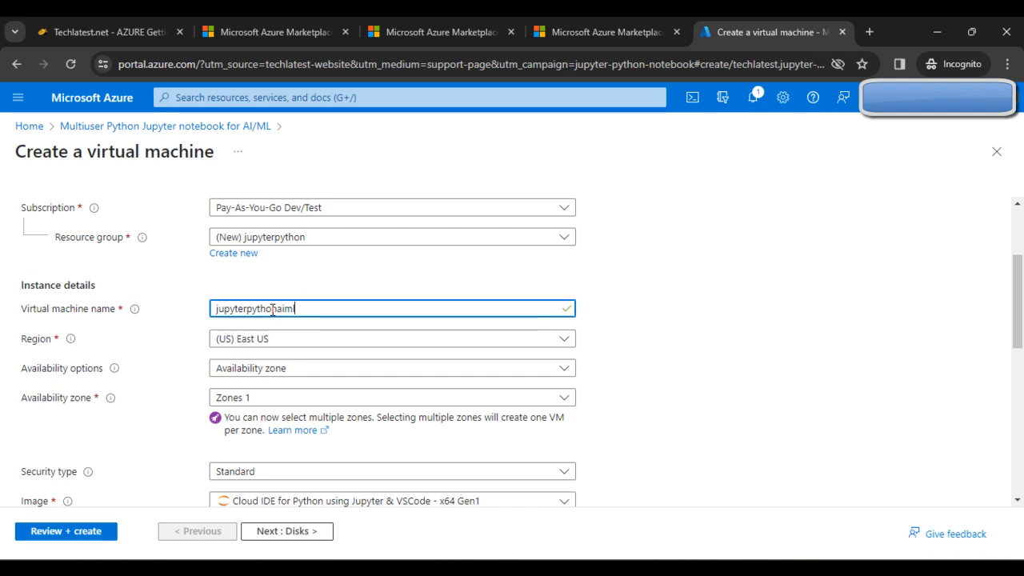
{"action": "left_click", "coordinate": [757, 382]}
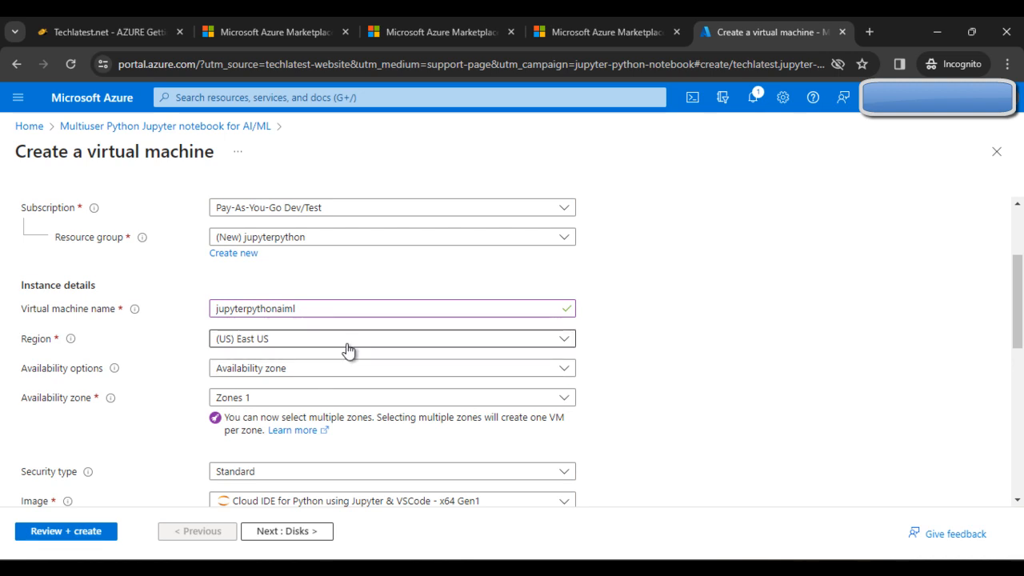
- Keep the region as (US) East US and the availability zone as Zone 1
{"action": "left_click", "coordinate": [401, 345]}
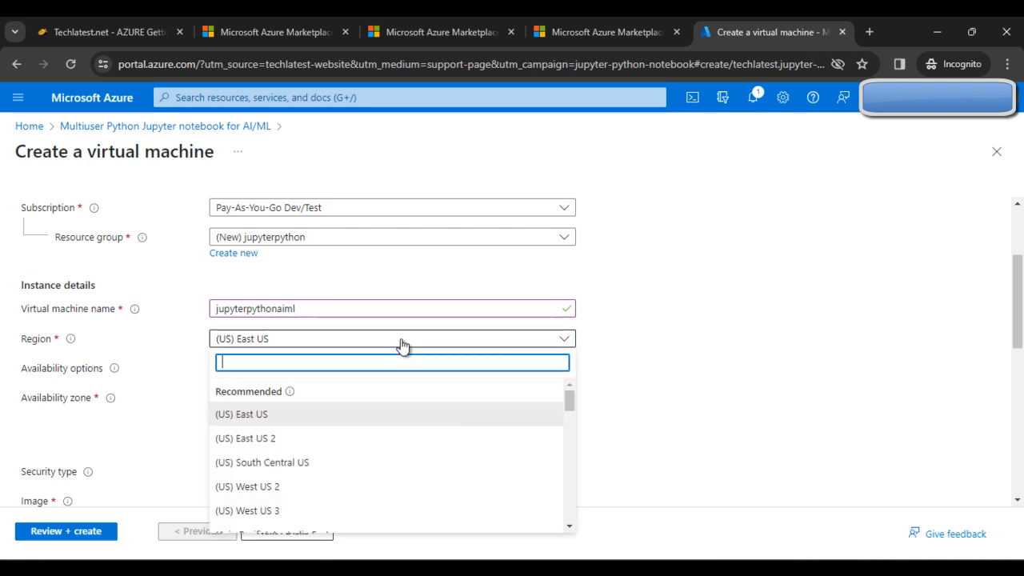
{"action": "left_click", "coordinate": [401, 345]}
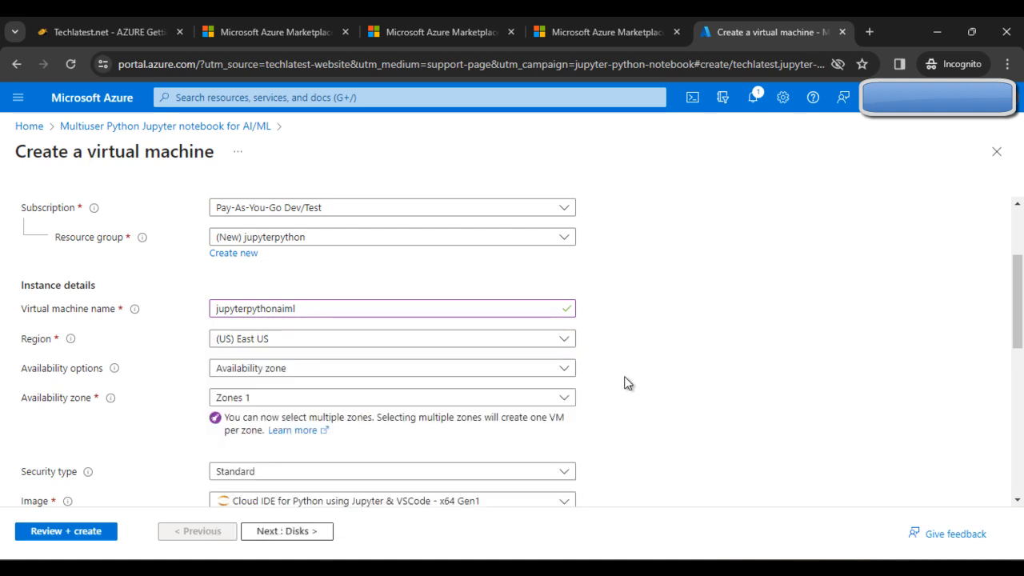
{"action": "scroll", "coordinate": [705, 373], "scroll_direction": "down", "scroll_amount": 1}
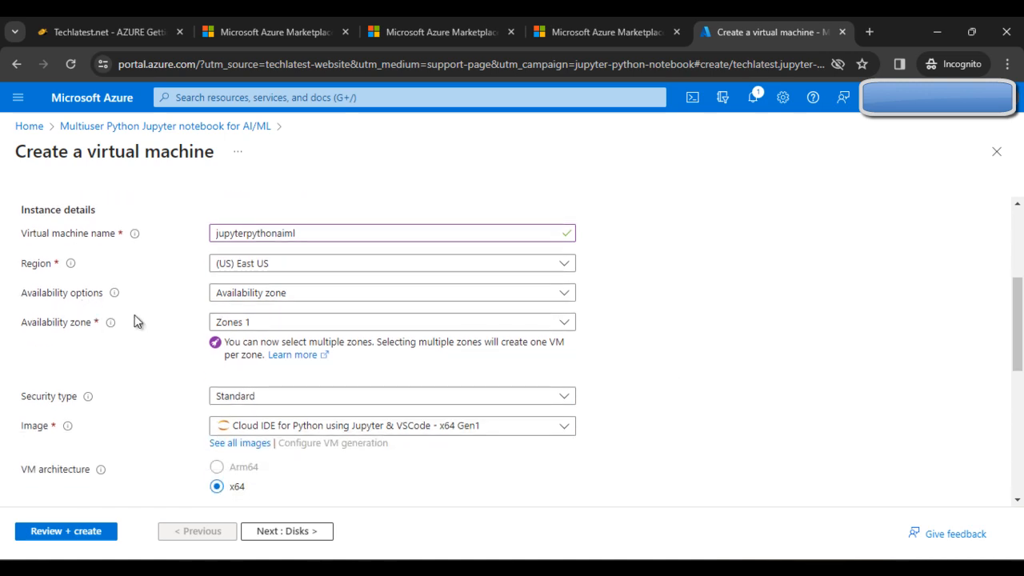
{"action": "scroll", "coordinate": [136, 336], "scroll_direction": "down", "scroll_amount": 1}
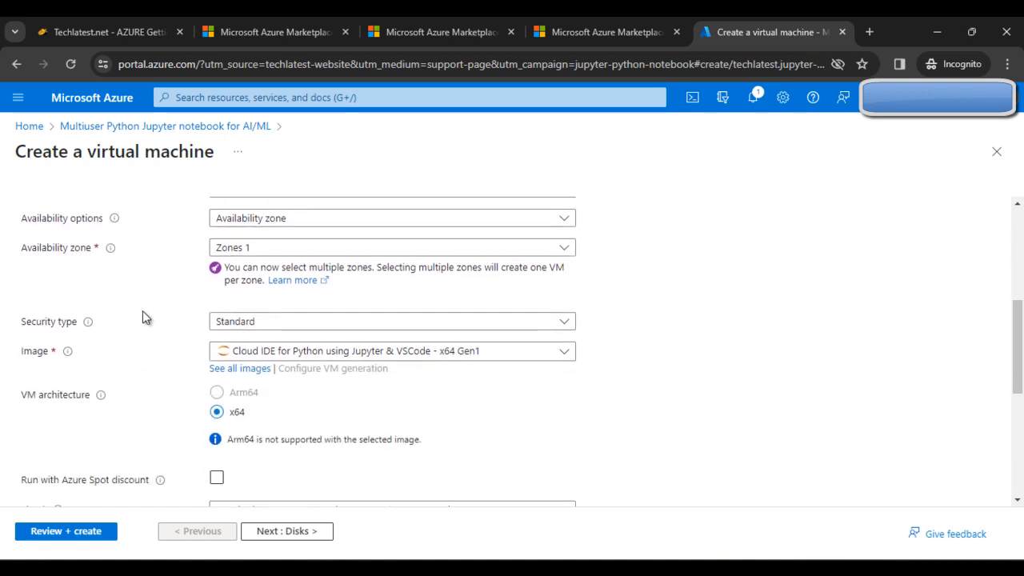
{"action": "scroll", "coordinate": [142, 312], "scroll_direction": "up", "scroll_amount": 1}
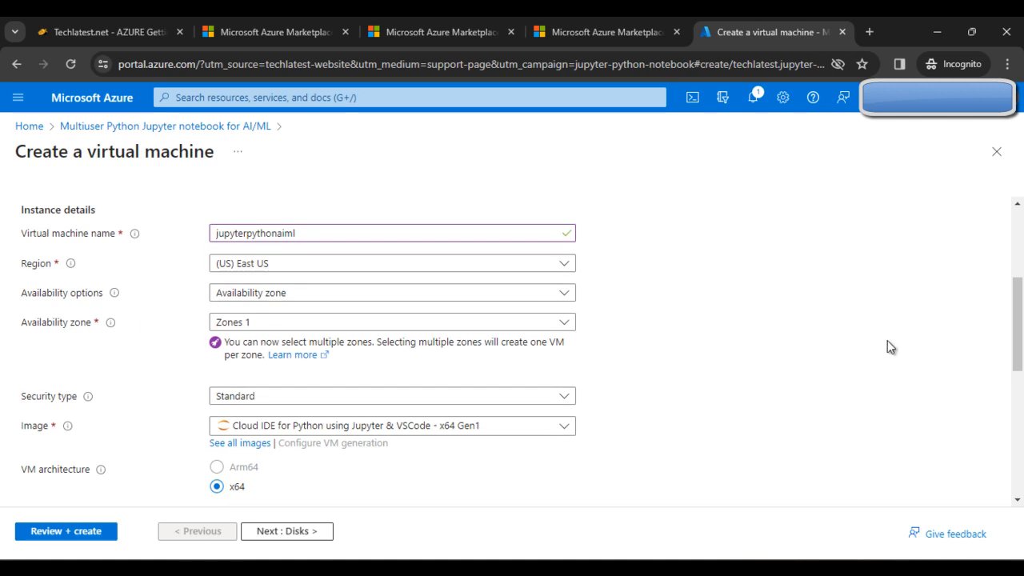
{"action": "left_click", "coordinate": [368, 324]}
{"action": "left_click", "coordinate": [370, 326]}
{"action": "left_click", "coordinate": [392, 326]}
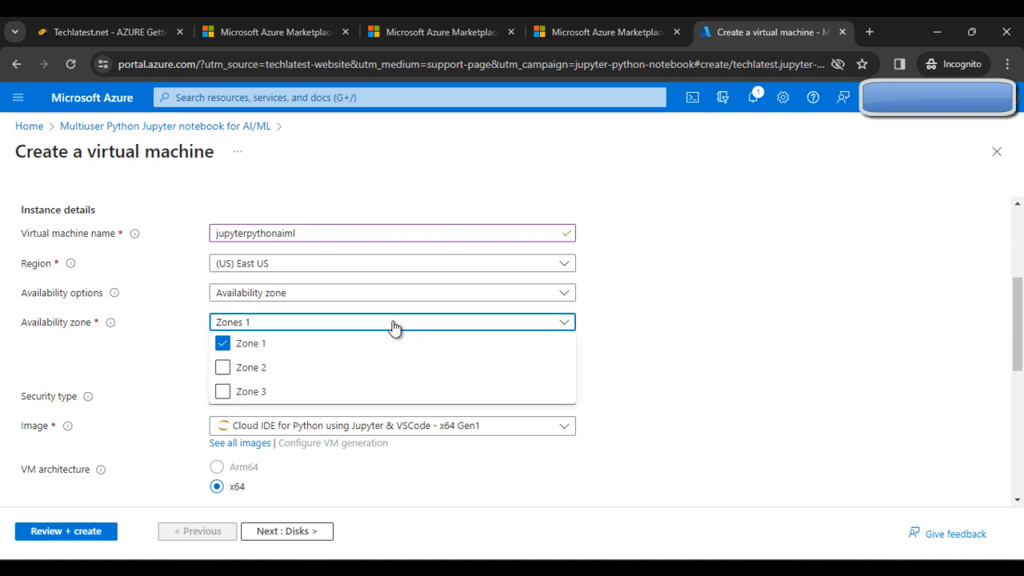
{"action": "left_click", "coordinate": [392, 327]}
- Leave the VM's security type set to Standard
{"action": "scroll", "coordinate": [484, 347], "scroll_direction": "down", "scroll_amount": 1}
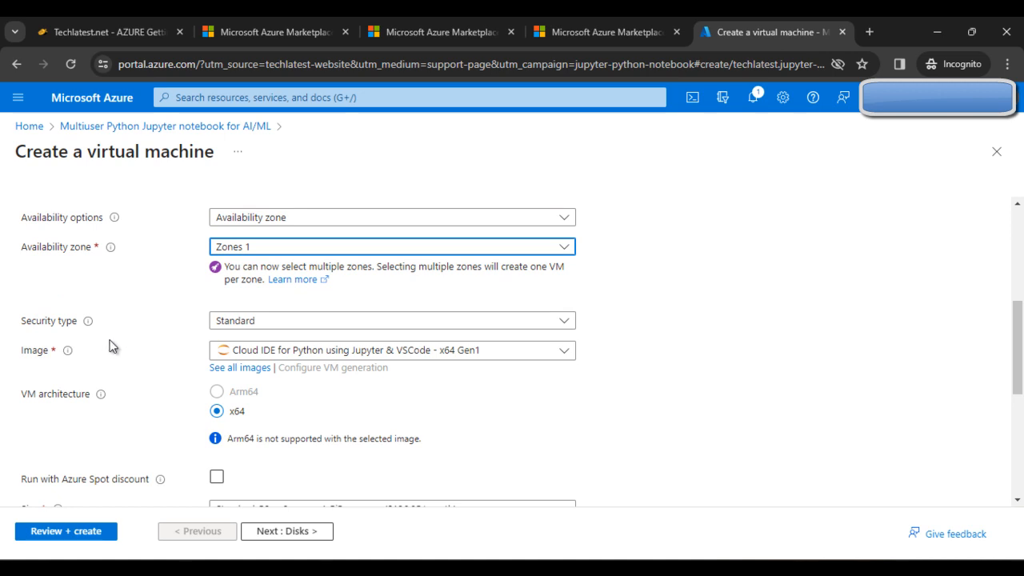
{"action": "left_click", "coordinate": [304, 323]}
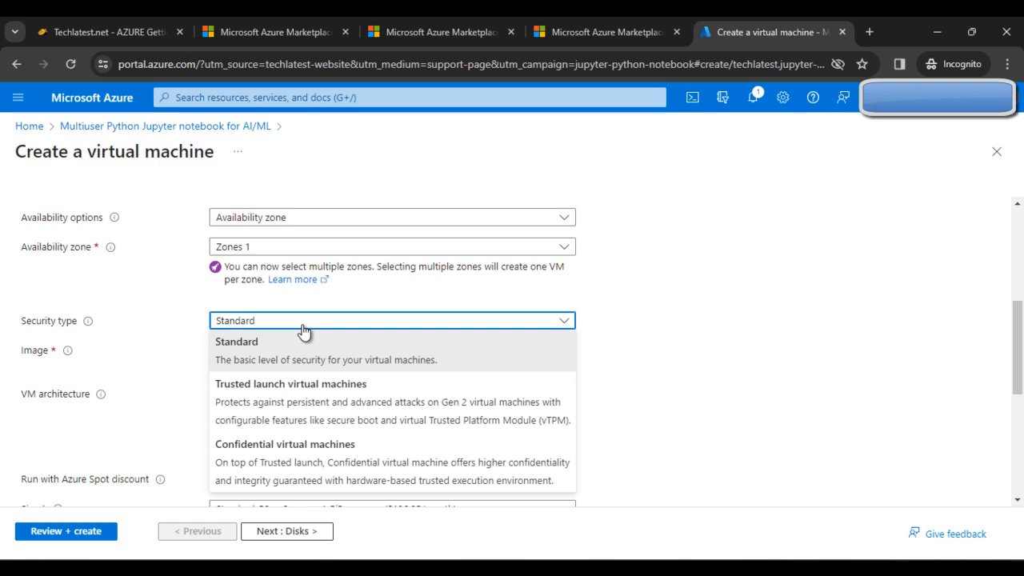
{"action": "left_click", "coordinate": [304, 328]}
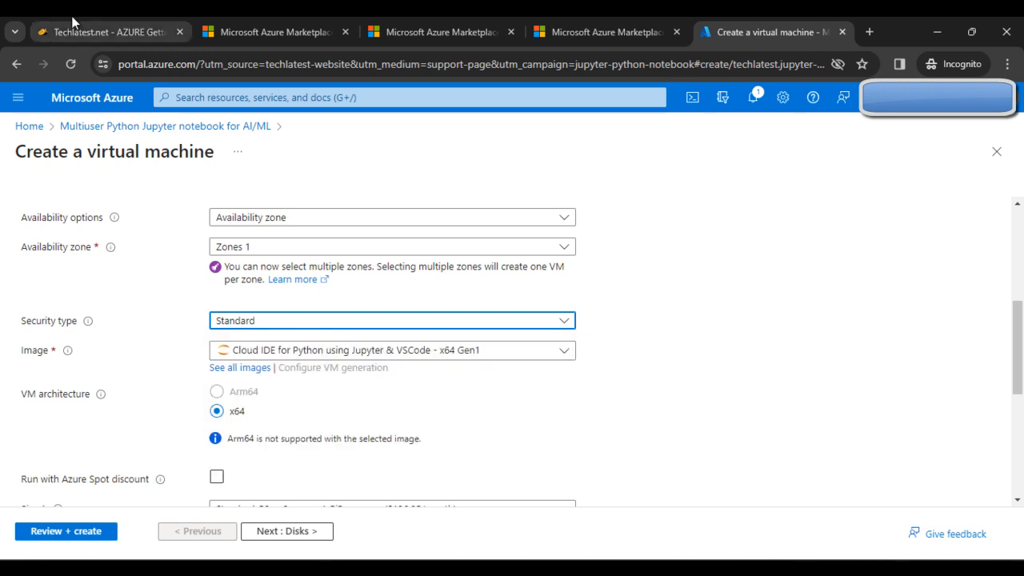
{"action": "left_click", "coordinate": [121, 24]}
- Read the guide's note on using the Standard security type, then return to the VM form tab
{"action": "scroll", "coordinate": [576, 392], "scroll_direction": "down", "scroll_amount": 2}
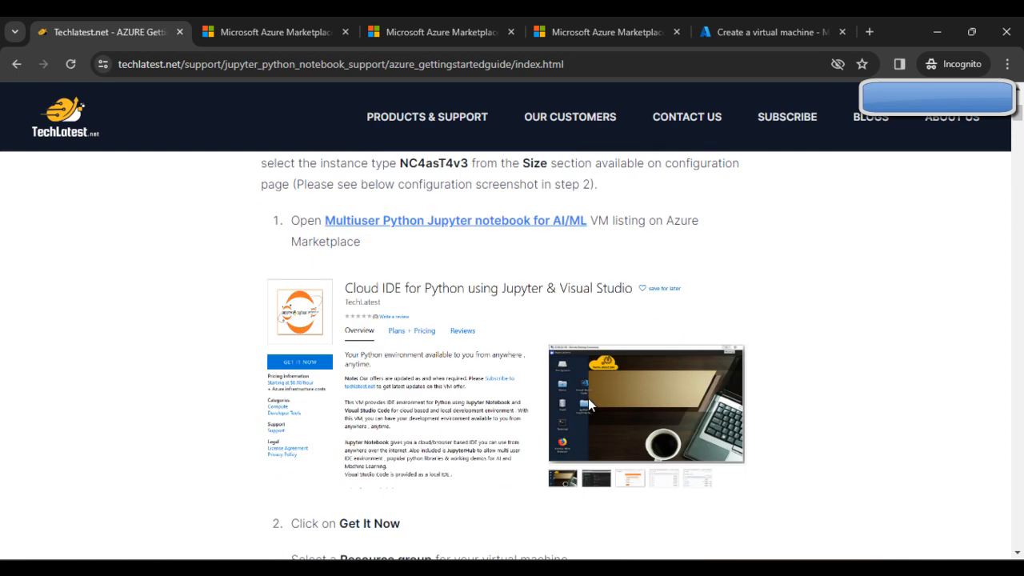
{"action": "scroll", "coordinate": [389, 434], "scroll_direction": "down", "scroll_amount": 15}
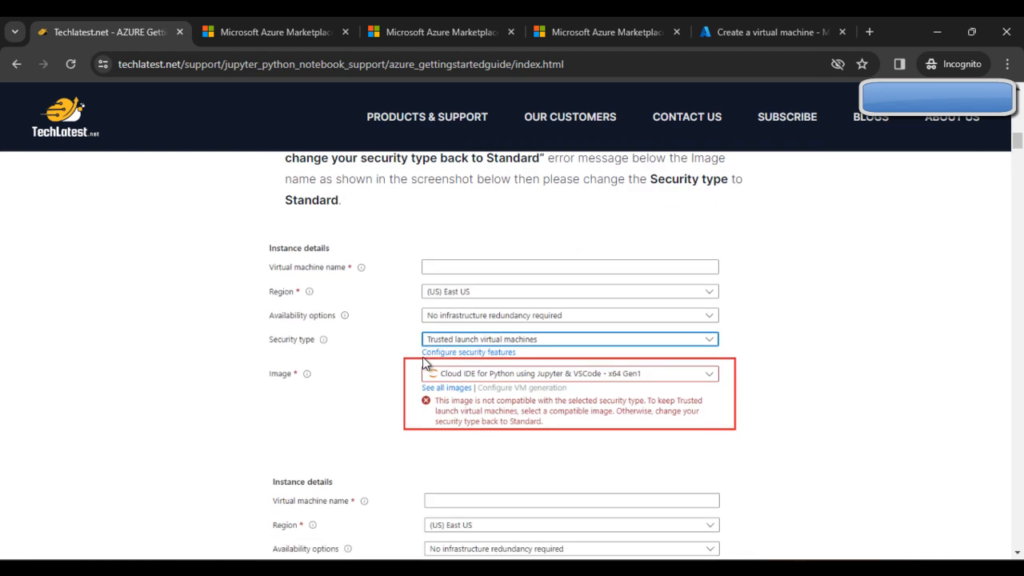
{"action": "scroll", "coordinate": [446, 385], "scroll_direction": "up", "scroll_amount": 1}
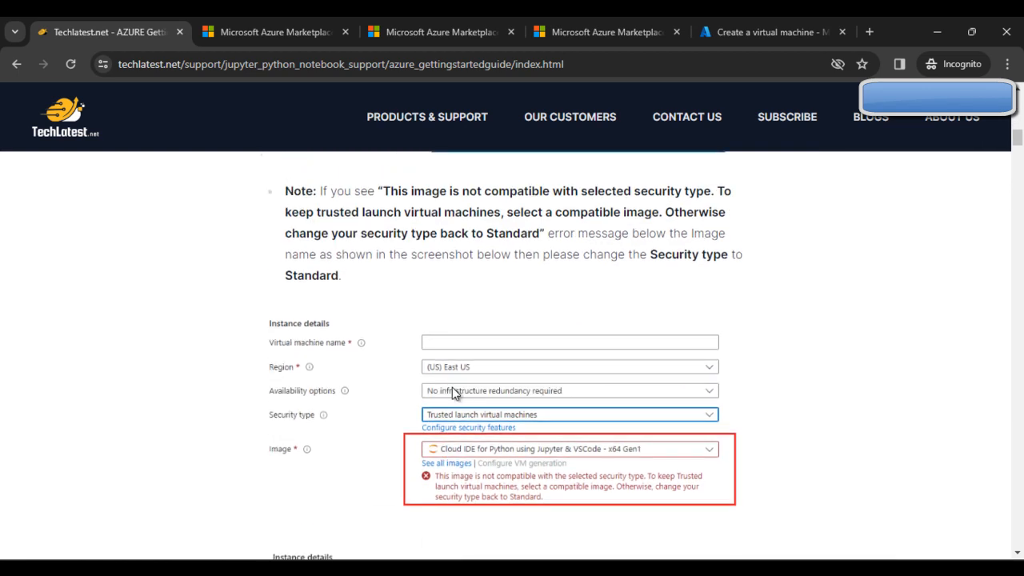
{"action": "scroll", "coordinate": [452, 387], "scroll_direction": "up", "scroll_amount": 1}
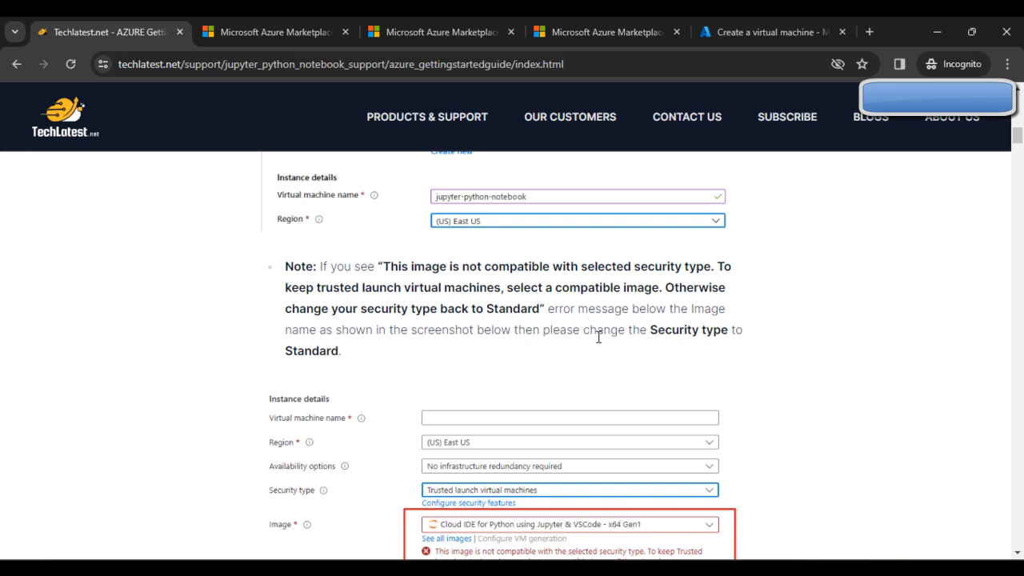
{"action": "scroll", "coordinate": [408, 351], "scroll_direction": "down", "scroll_amount": 3}
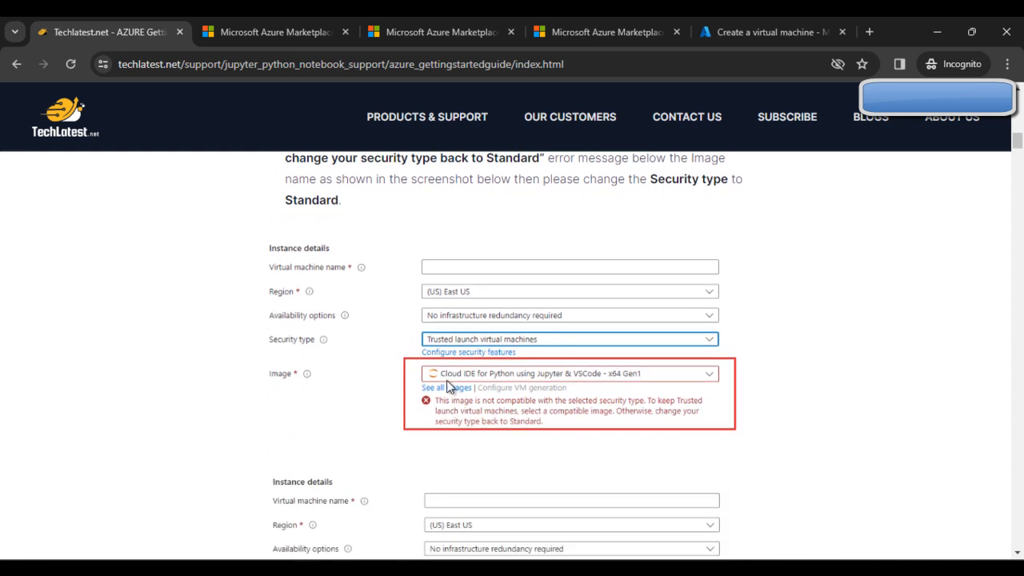
{"action": "scroll", "coordinate": [470, 378], "scroll_direction": "up", "scroll_amount": 3}
{"action": "scroll", "coordinate": [470, 379], "scroll_direction": "down", "scroll_amount": 3}
{"action": "scroll", "coordinate": [498, 399], "scroll_direction": "down", "scroll_amount": 2}
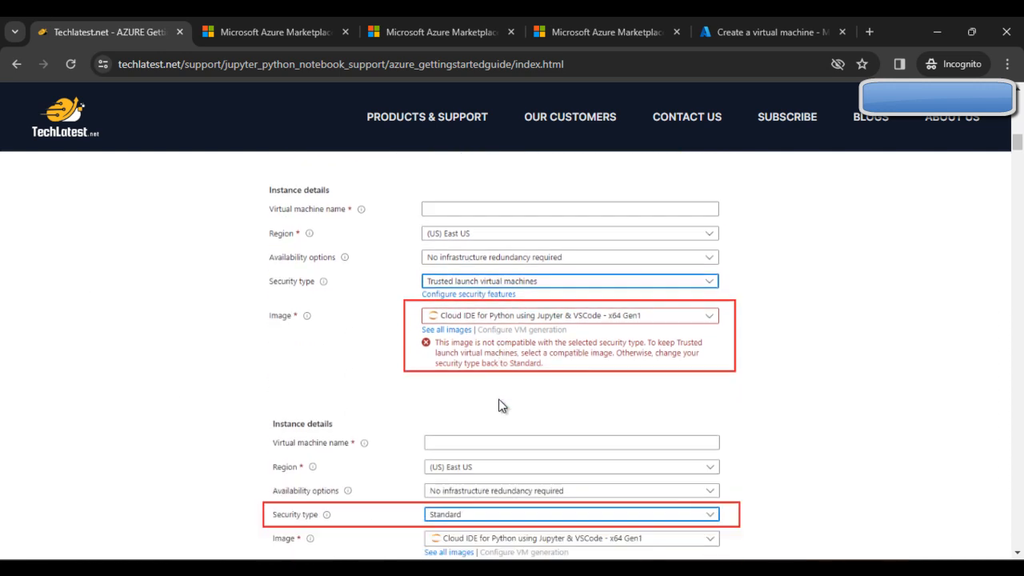
{"action": "scroll", "coordinate": [498, 406], "scroll_direction": "down", "scroll_amount": 3}
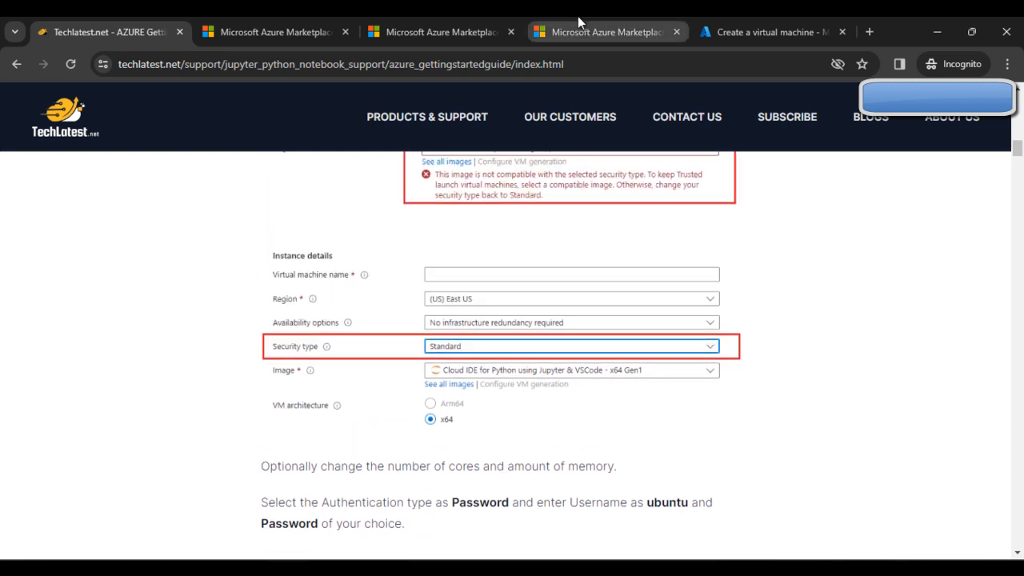
{"action": "left_click", "coordinate": [742, 26]}
{"action": "left_click_drag", "start_coordinate": [742, 24], "coordinate": [295, 23]}
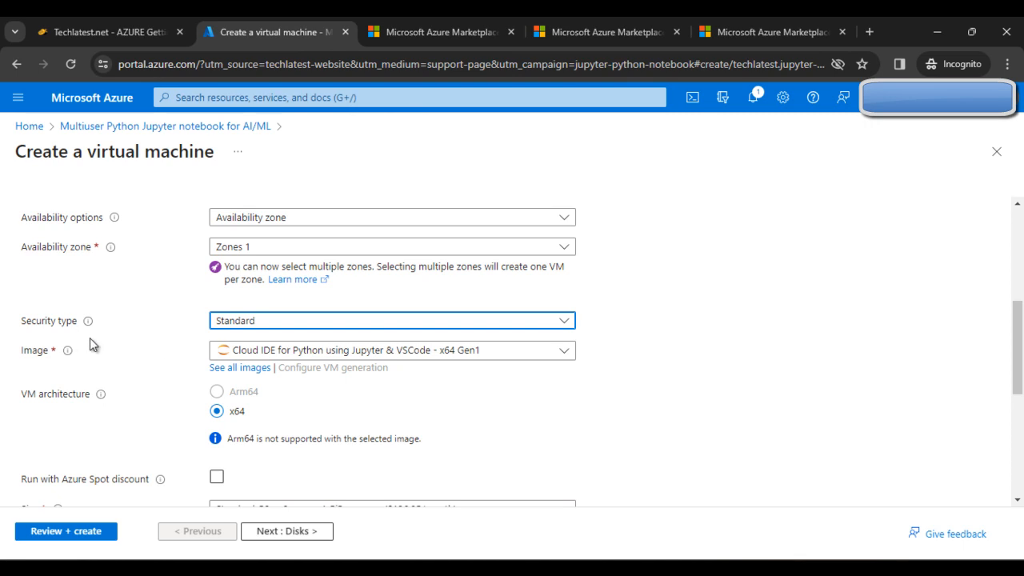
- Change the administrator username from azureuser to 'ubuntu'
{"action": "scroll", "coordinate": [517, 386], "scroll_direction": "down", "scroll_amount": 3}
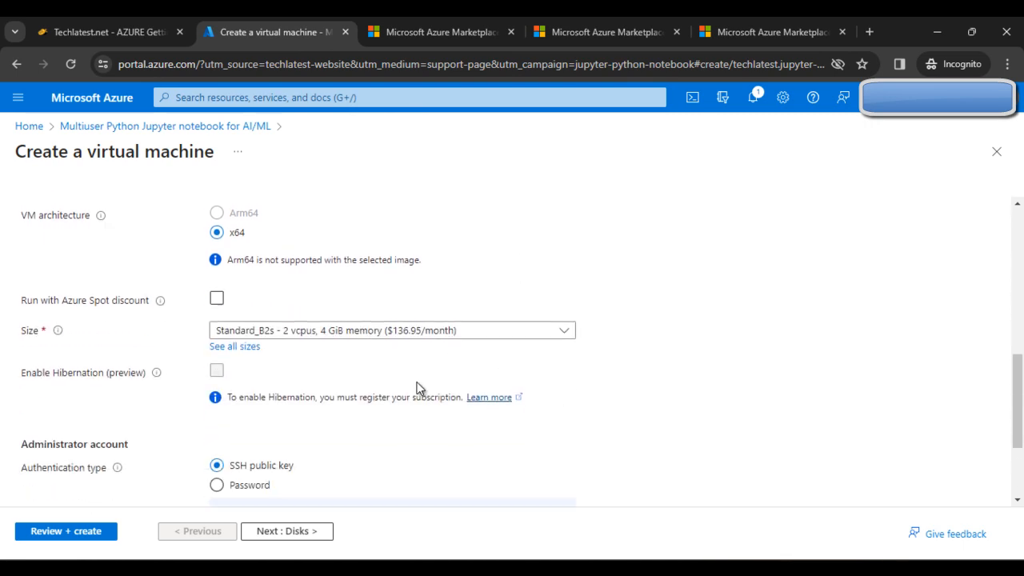
{"action": "scroll", "coordinate": [415, 388], "scroll_direction": "down", "scroll_amount": 1}
{"action": "scroll", "coordinate": [344, 336], "scroll_direction": "down", "scroll_amount": 1}
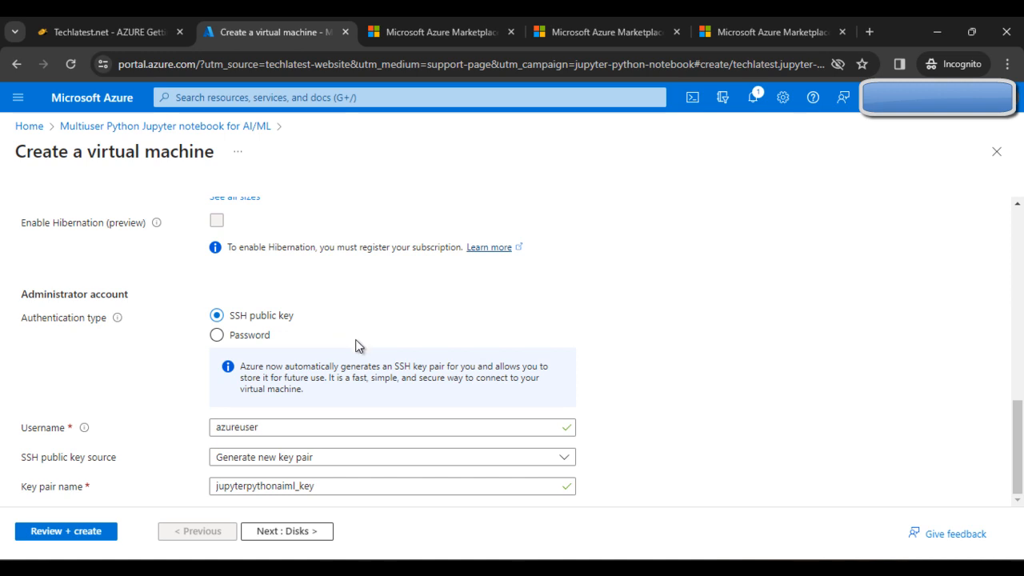
{"action": "scroll", "coordinate": [616, 390], "scroll_direction": "up", "scroll_amount": 4}
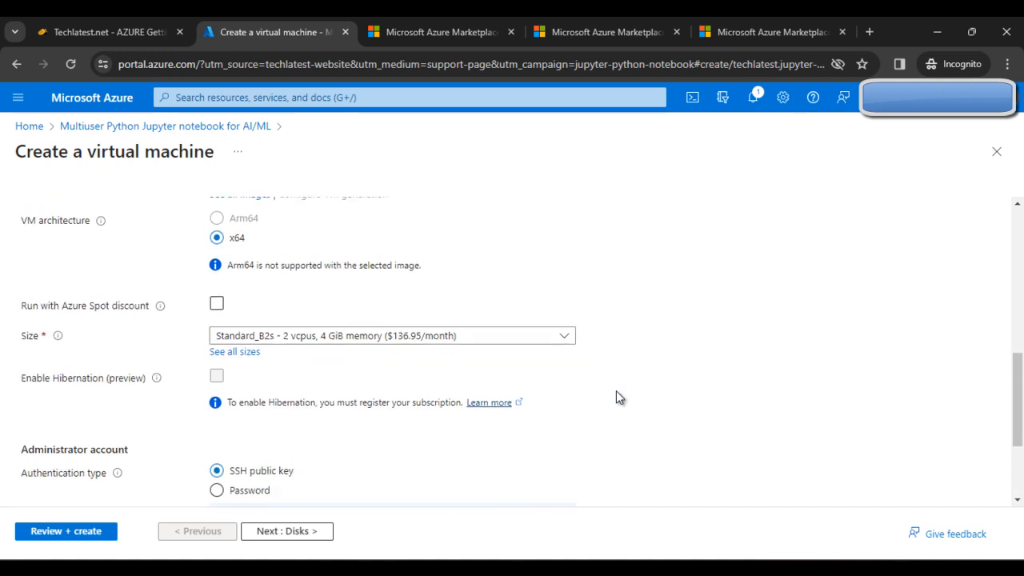
{"action": "scroll", "coordinate": [616, 392], "scroll_direction": "down", "scroll_amount": 4}
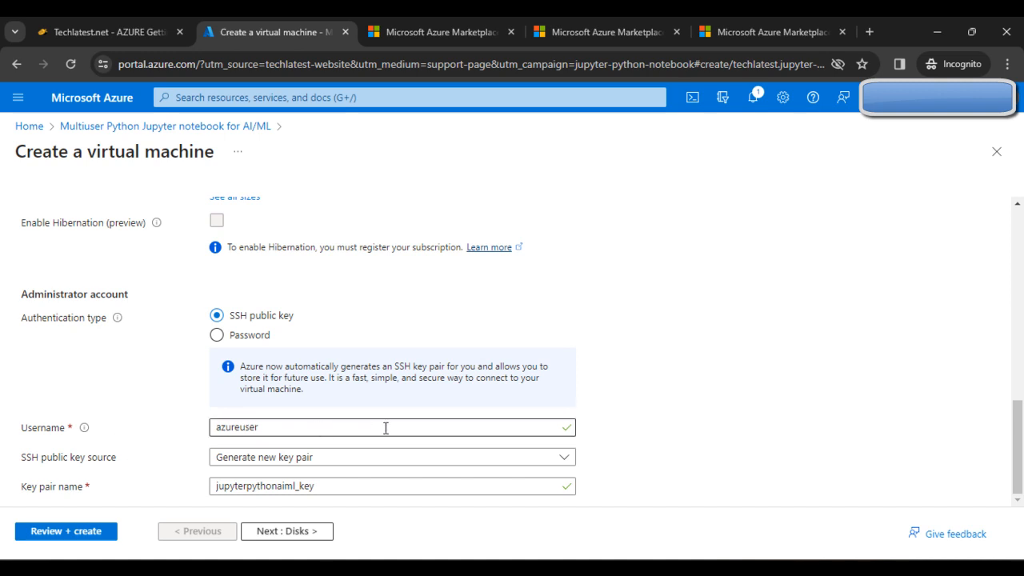
{"action": "left_click", "coordinate": [439, 429]}
{"action": "key", "text": "BackSpace"}
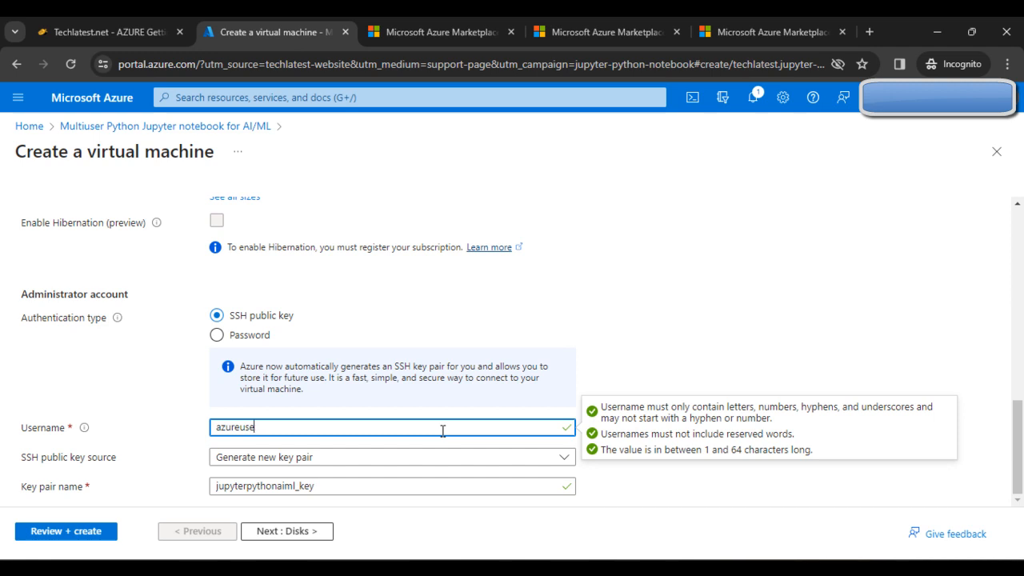
{"action": "key", "text": "BackSpace"}
{"action": "key", "text": "BackSpace"}
{"action": "key", "text": "BackSpace"}
{"action": "type", "text": "ubuntu"}
{"action": "left_click", "coordinate": [729, 356]}
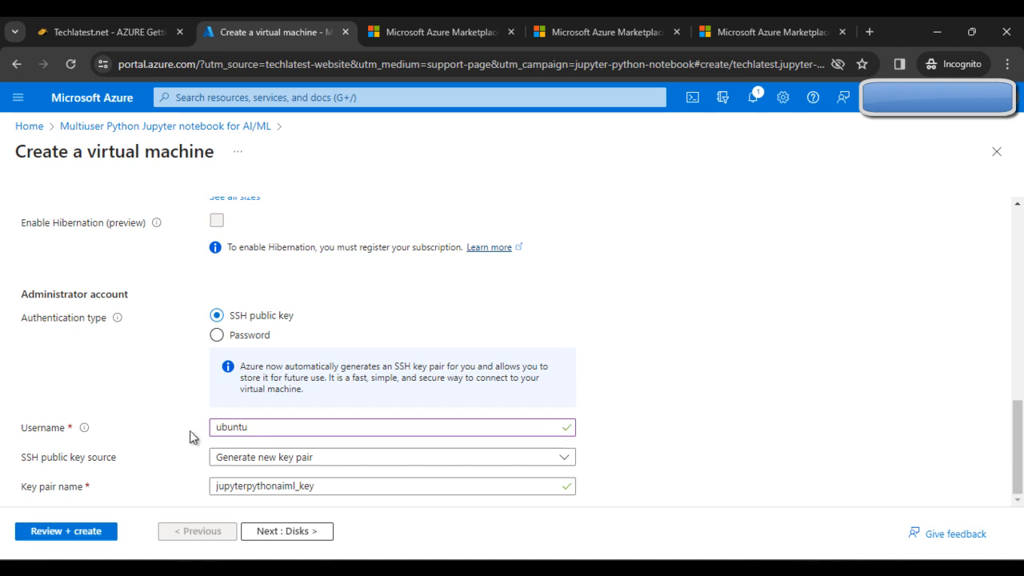
- Switch to password authentication and enter the administrator password in both password fields
{"action": "left_click", "coordinate": [249, 335]}
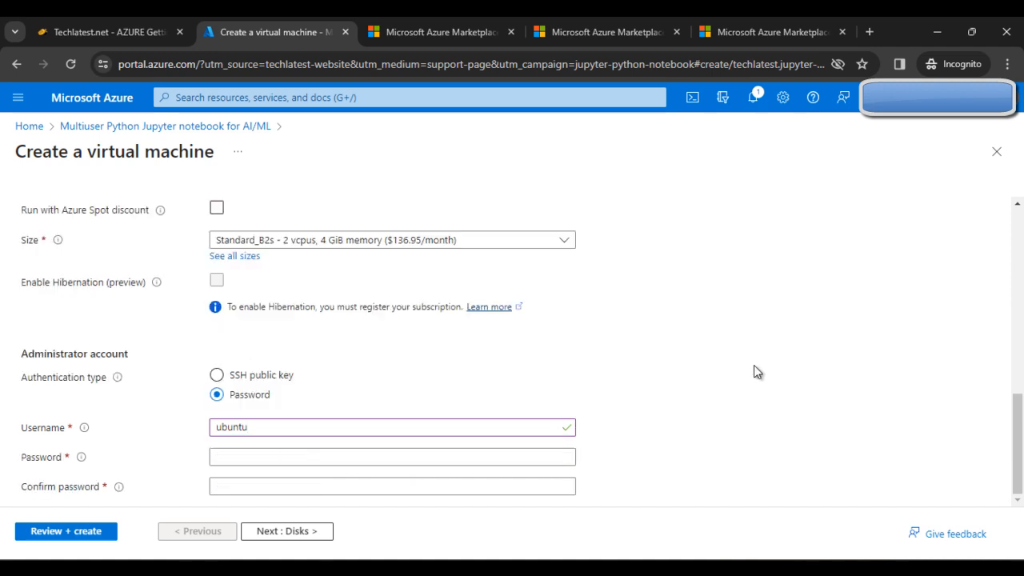
{"action": "left_click", "coordinate": [242, 461]}
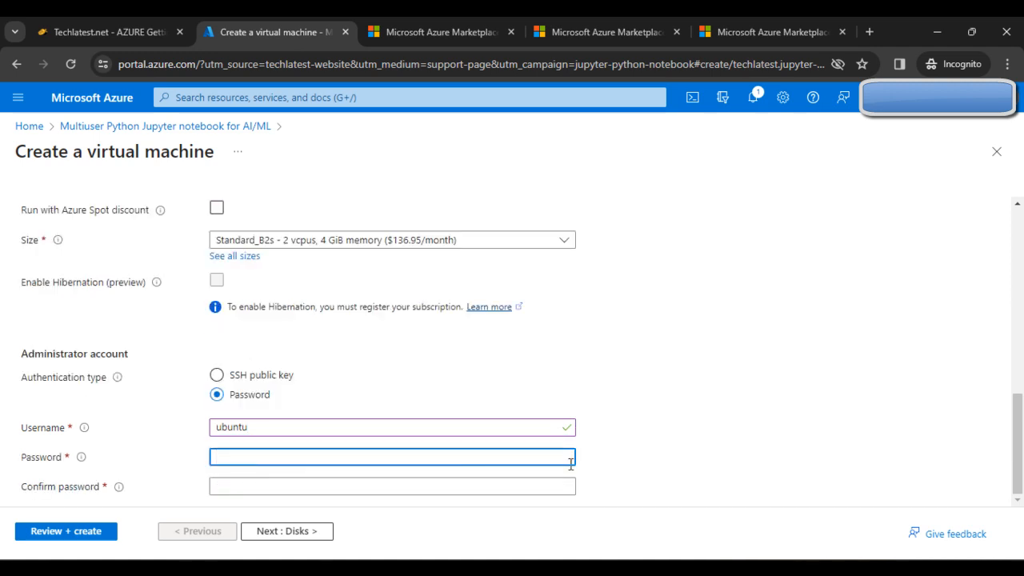
{"action": "type", "text": "•••••••••••"}
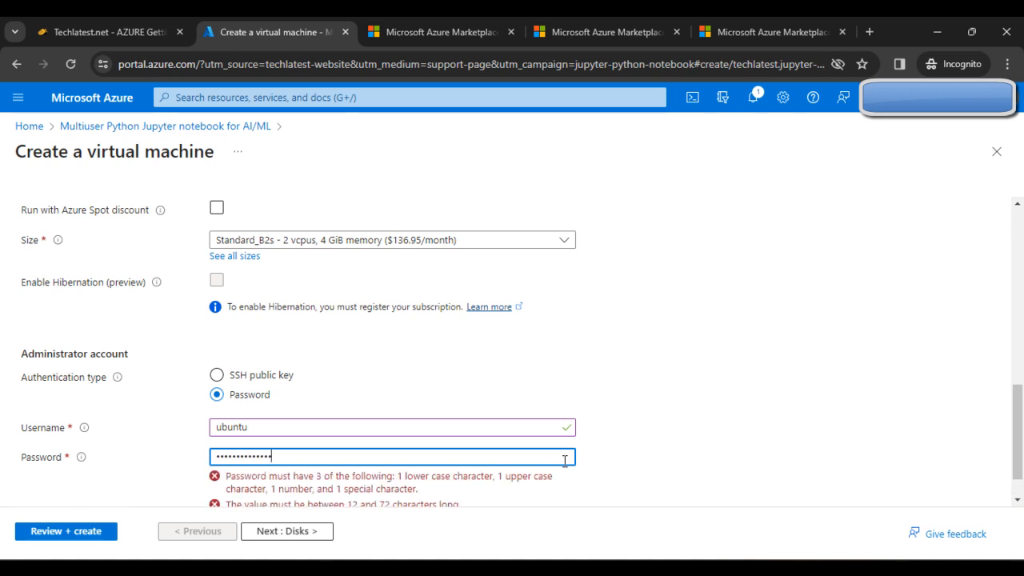
{"action": "left_click", "coordinate": [260, 484]}
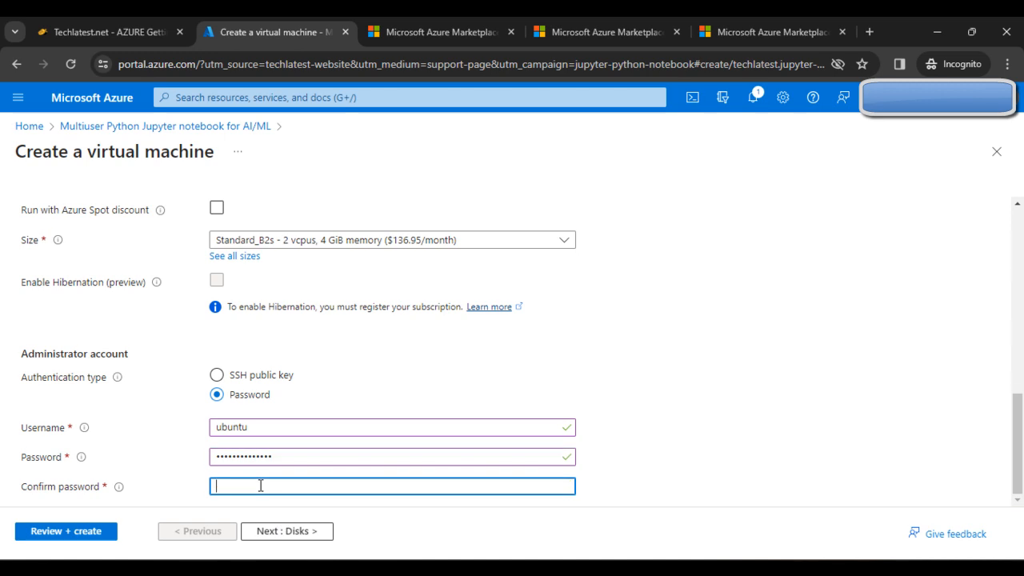
{"action": "type", "text": "••••••"}
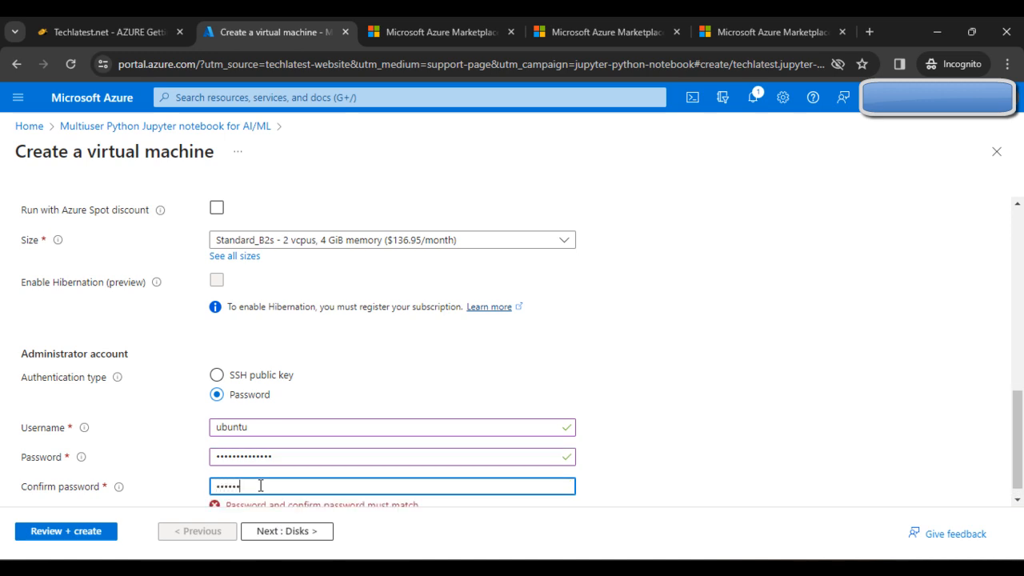
{"action": "type", "text": "••••••••"}
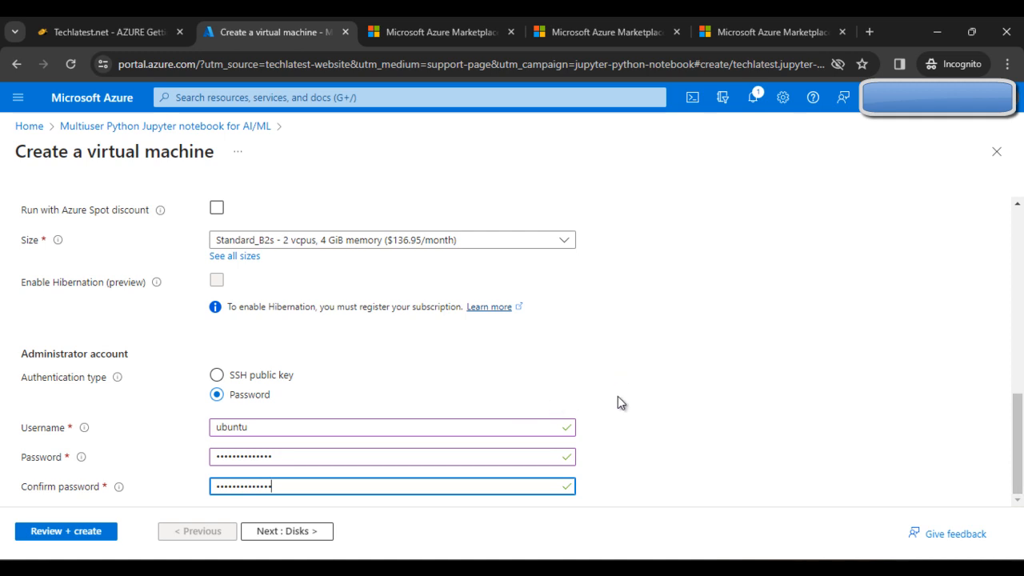
{"action": "scroll", "coordinate": [388, 450], "scroll_direction": "up", "scroll_amount": 1}
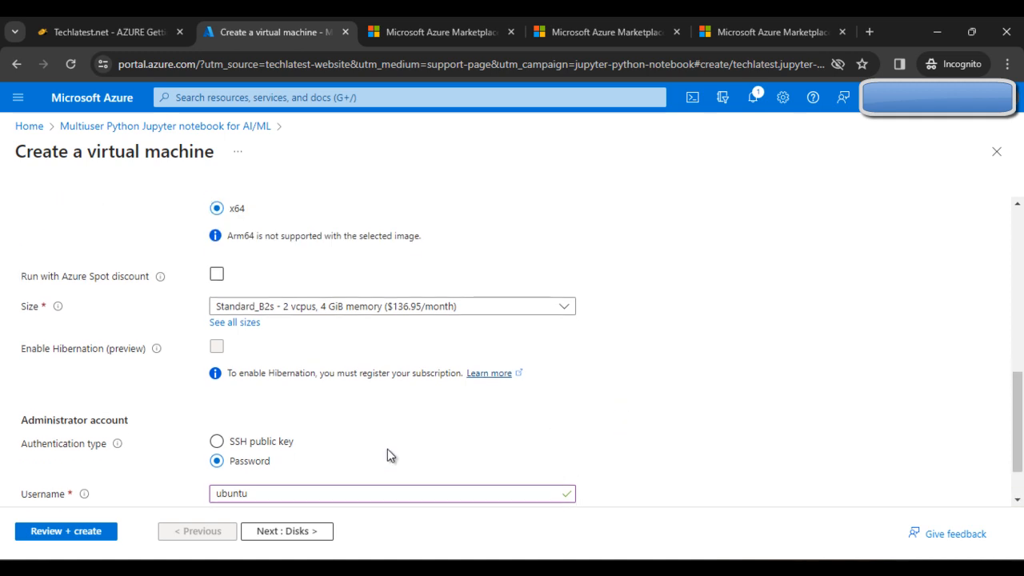
{"action": "scroll", "coordinate": [387, 450], "scroll_direction": "up", "scroll_amount": 10}
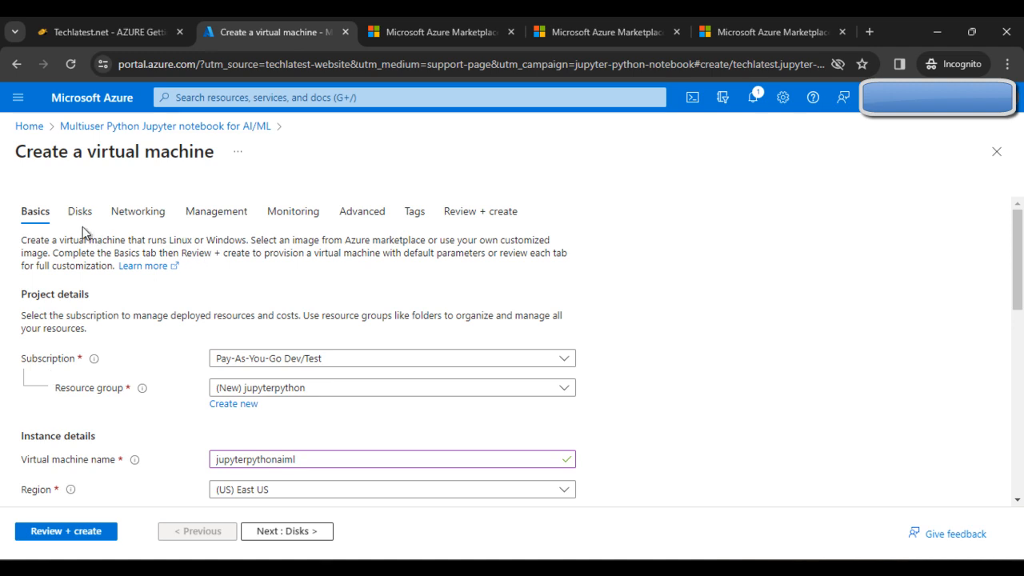
{"action": "scroll", "coordinate": [904, 419], "scroll_direction": "down", "scroll_amount": 10}
{"action": "scroll", "coordinate": [618, 415], "scroll_direction": "up", "scroll_amount": 3}
{"action": "scroll", "coordinate": [618, 409], "scroll_direction": "up", "scroll_amount": 7}
- On the Disks tab, set the OS disk type to Standard HDD, keeping platform-managed key and no data disks
{"action": "left_click", "coordinate": [318, 532]}
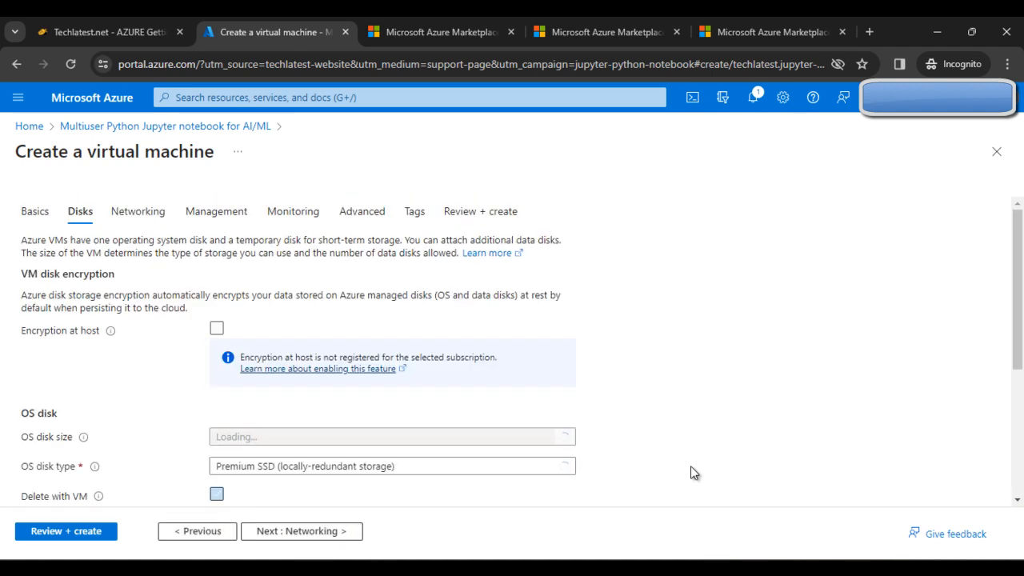
{"action": "scroll", "coordinate": [761, 339], "scroll_direction": "down", "scroll_amount": 2}
{"action": "scroll", "coordinate": [719, 381], "scroll_direction": "up", "scroll_amount": 2}
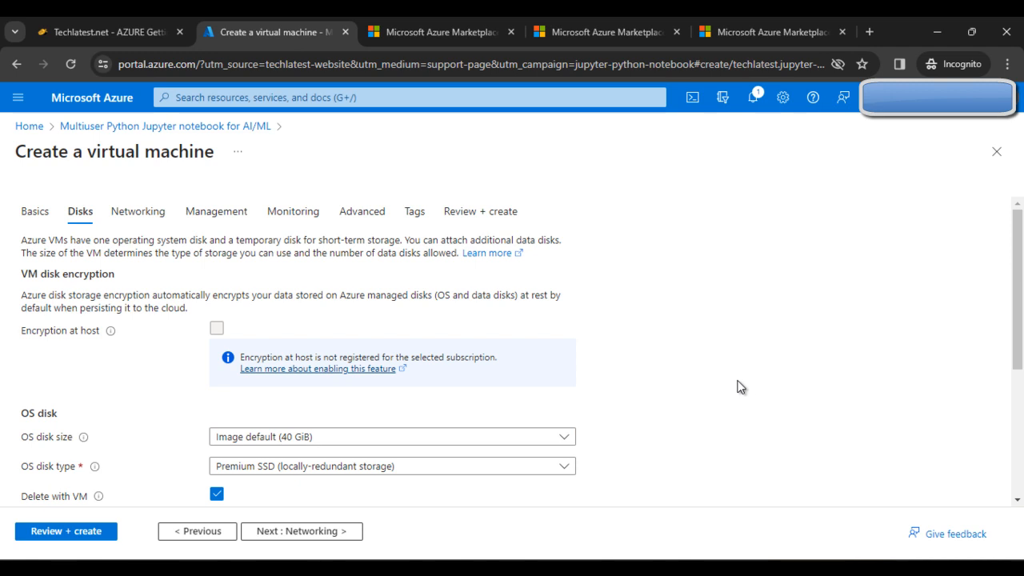
{"action": "scroll", "coordinate": [441, 358], "scroll_direction": "down", "scroll_amount": 2}
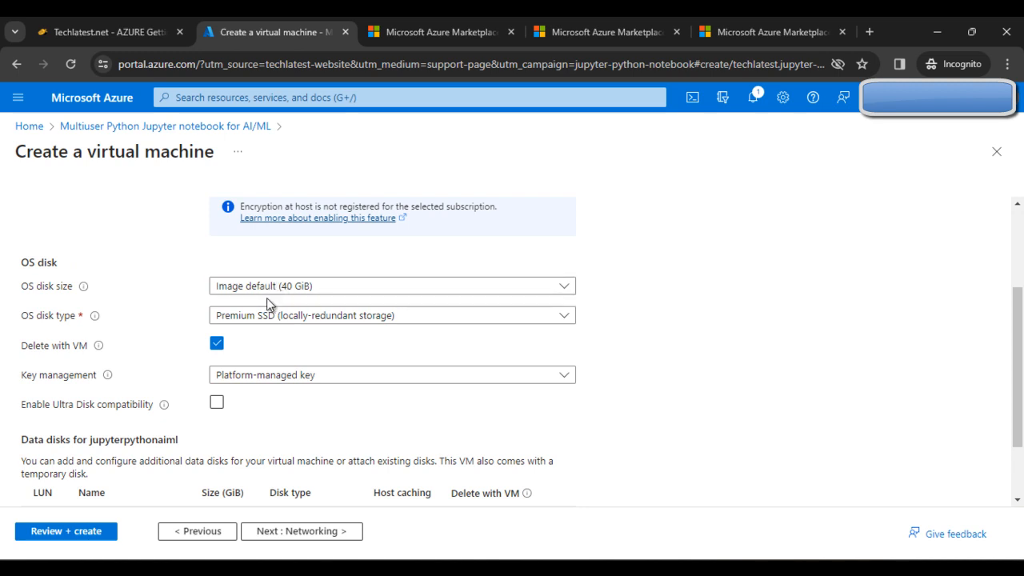
{"action": "left_click", "coordinate": [407, 319]}
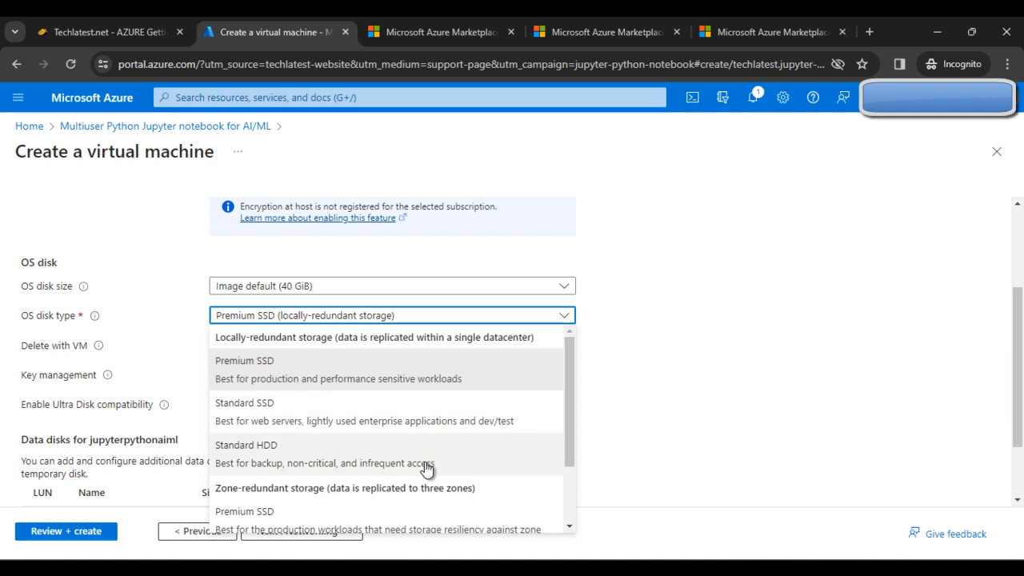
{"action": "left_click", "coordinate": [426, 460]}
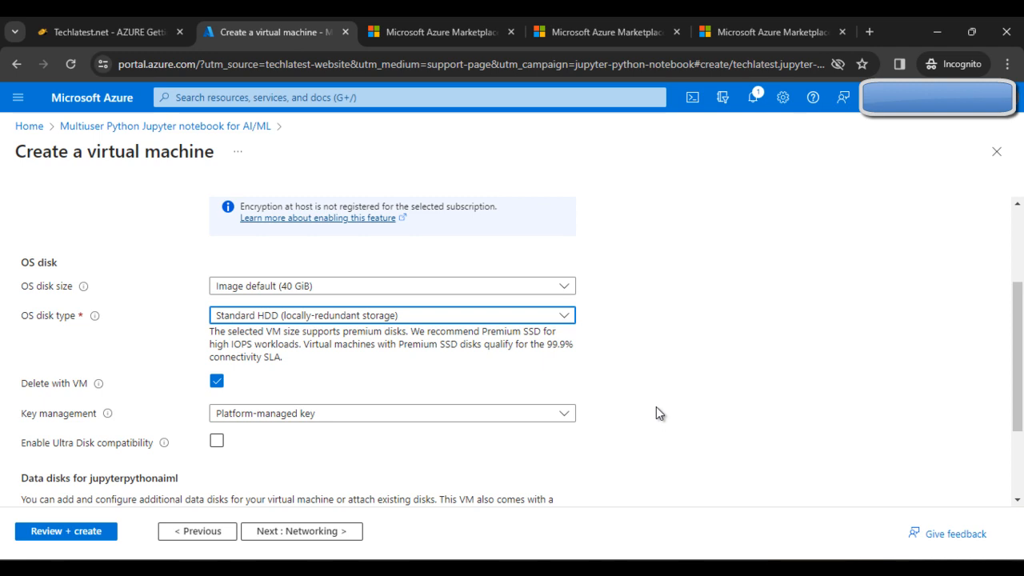
{"action": "scroll", "coordinate": [656, 407], "scroll_direction": "down", "scroll_amount": 3}
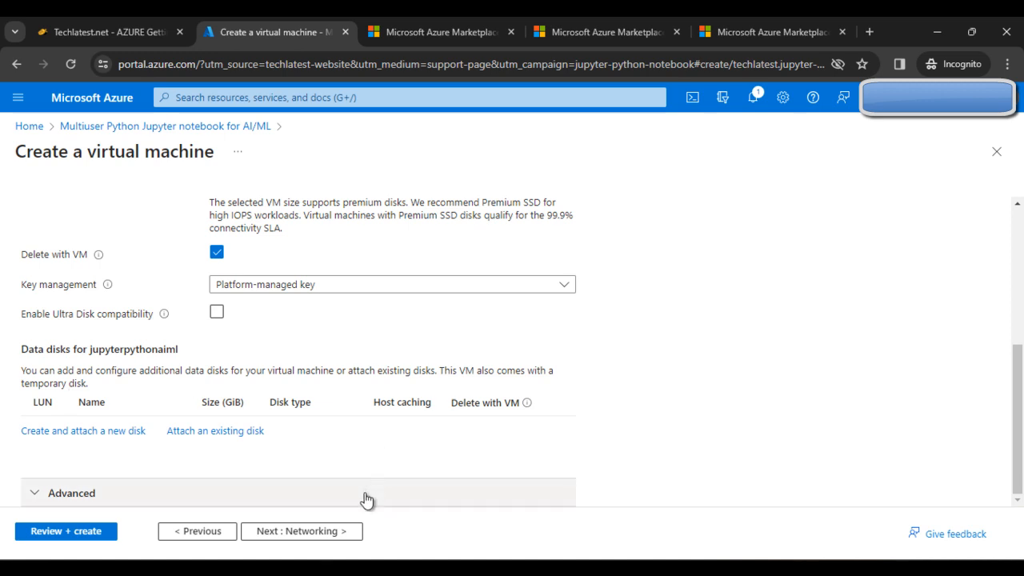
- On the Networking settings, keep the new virtual network
{"action": "left_click", "coordinate": [324, 534]}
{"action": "scroll", "coordinate": [371, 331], "scroll_direction": "down", "scroll_amount": 1}
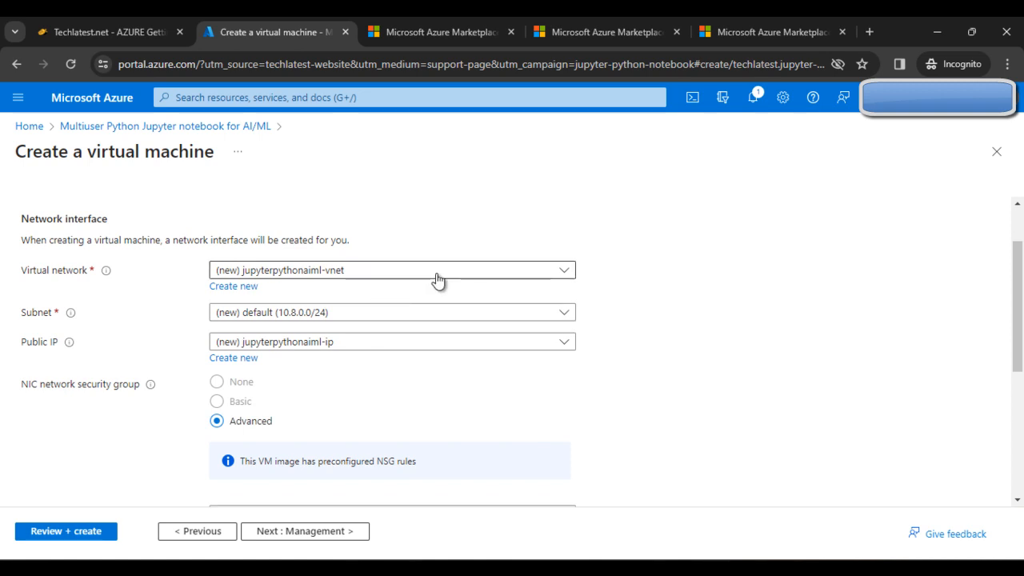
{"action": "left_click", "coordinate": [376, 277]}
{"action": "left_click", "coordinate": [384, 277]}
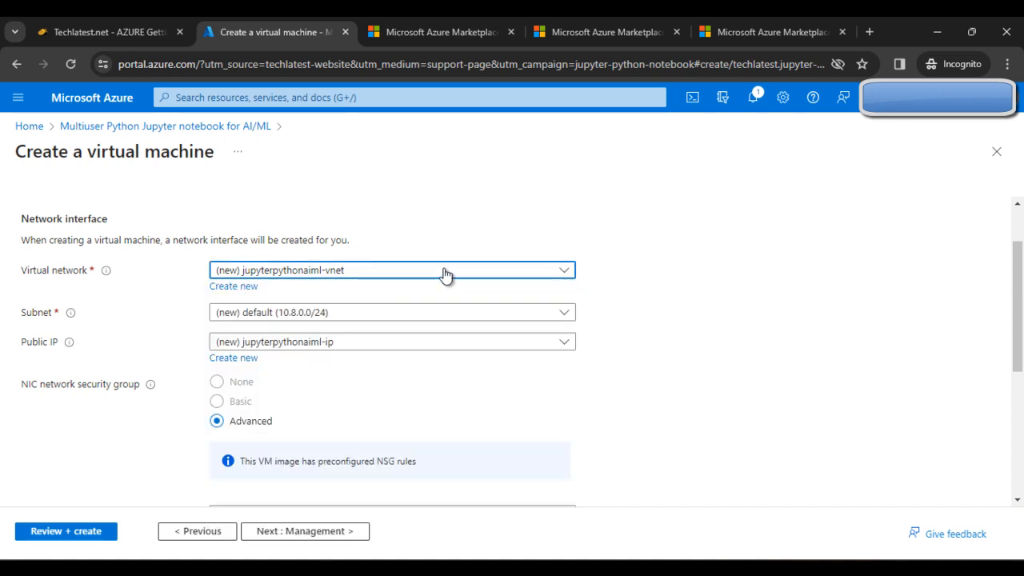
{"action": "scroll", "coordinate": [170, 318], "scroll_direction": "up", "scroll_amount": 1}
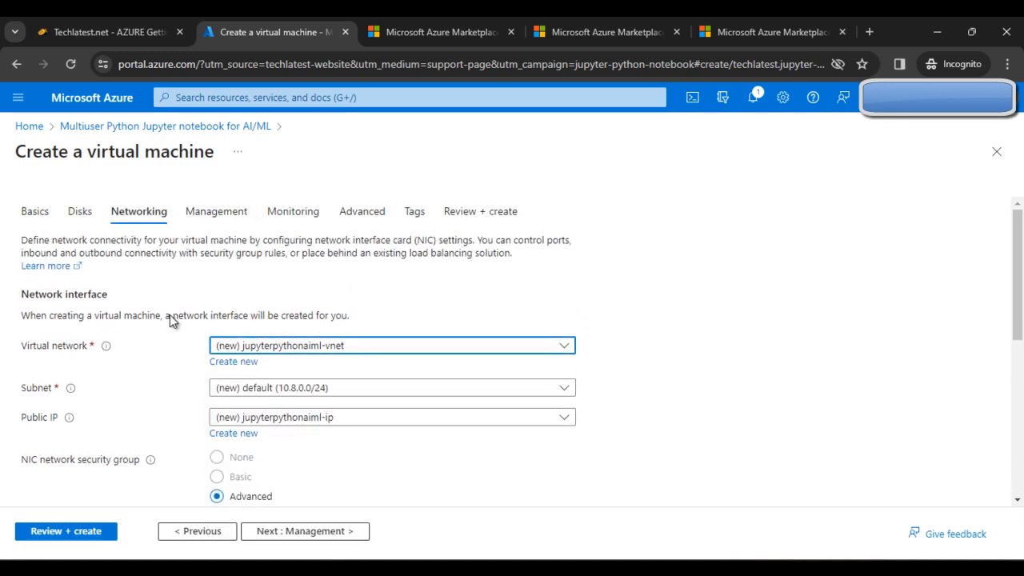
{"action": "left_click", "coordinate": [42, 224]}
{"action": "scroll", "coordinate": [384, 368], "scroll_direction": "down", "scroll_amount": 3}
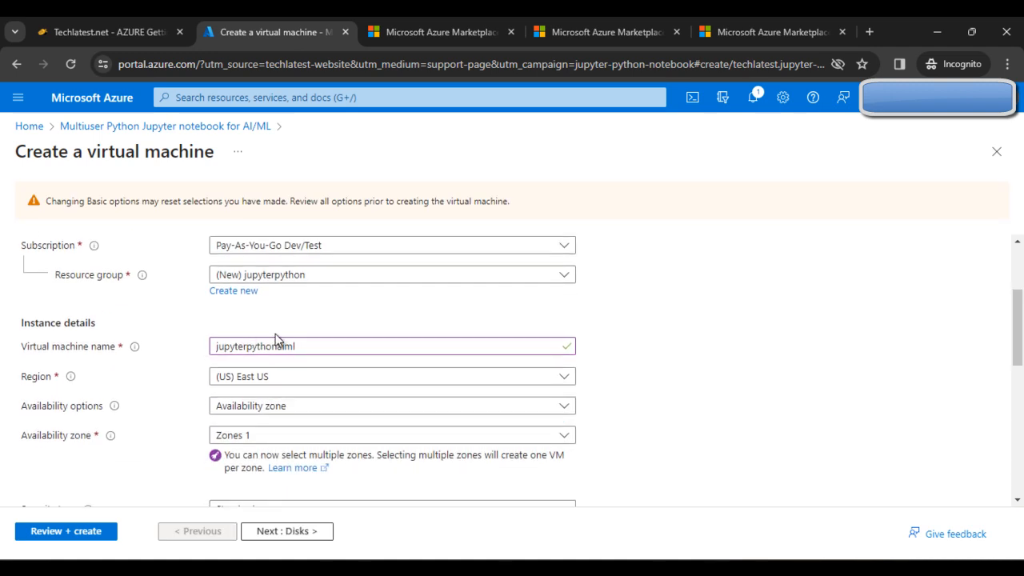
{"action": "scroll", "coordinate": [320, 308], "scroll_direction": "up", "scroll_amount": 3}
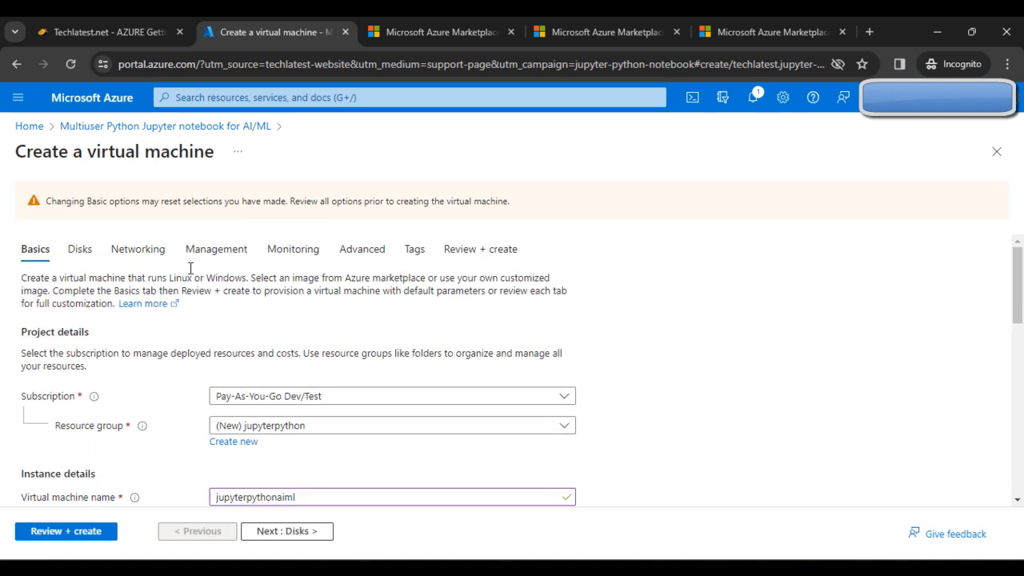
{"action": "left_click", "coordinate": [120, 250]}
- Keep the new default subnet and new public IP, leaving load balancing as None
{"action": "scroll", "coordinate": [503, 376], "scroll_direction": "down", "scroll_amount": 1}
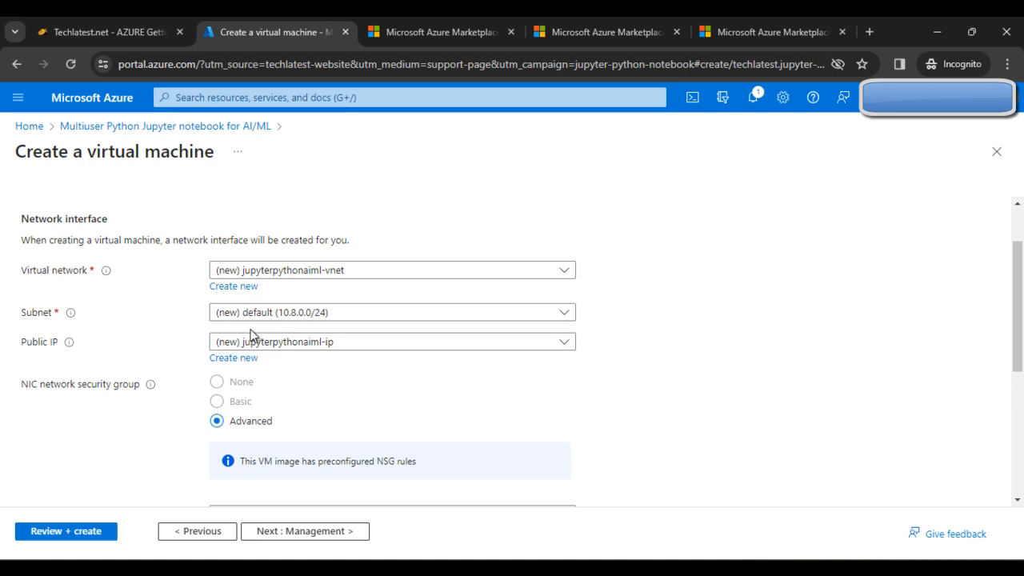
{"action": "left_click", "coordinate": [350, 321]}
{"action": "left_click", "coordinate": [413, 365]}
{"action": "scroll", "coordinate": [423, 372], "scroll_direction": "down", "scroll_amount": 1}
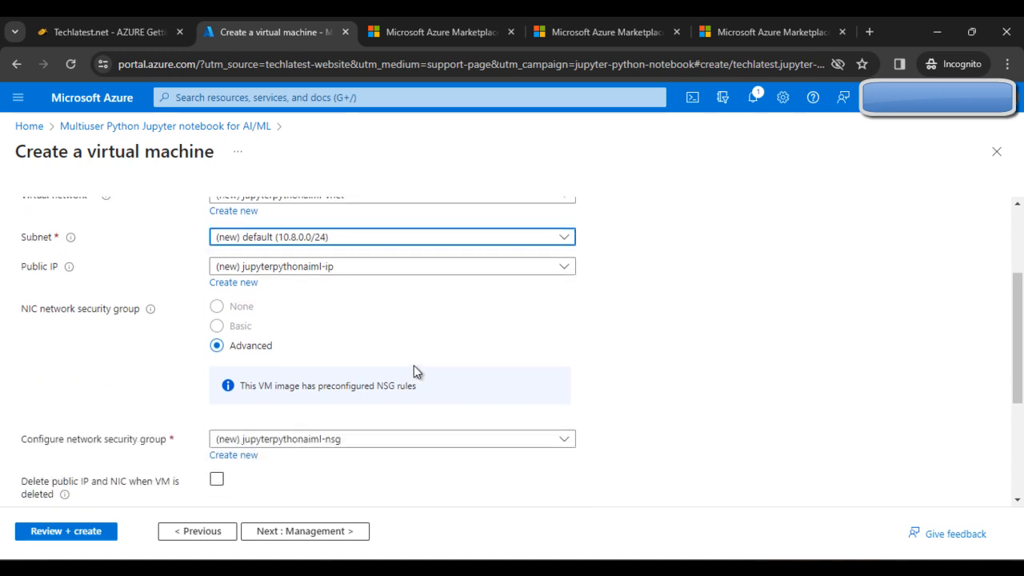
{"action": "left_click", "coordinate": [328, 274]}
{"action": "left_click", "coordinate": [333, 281]}
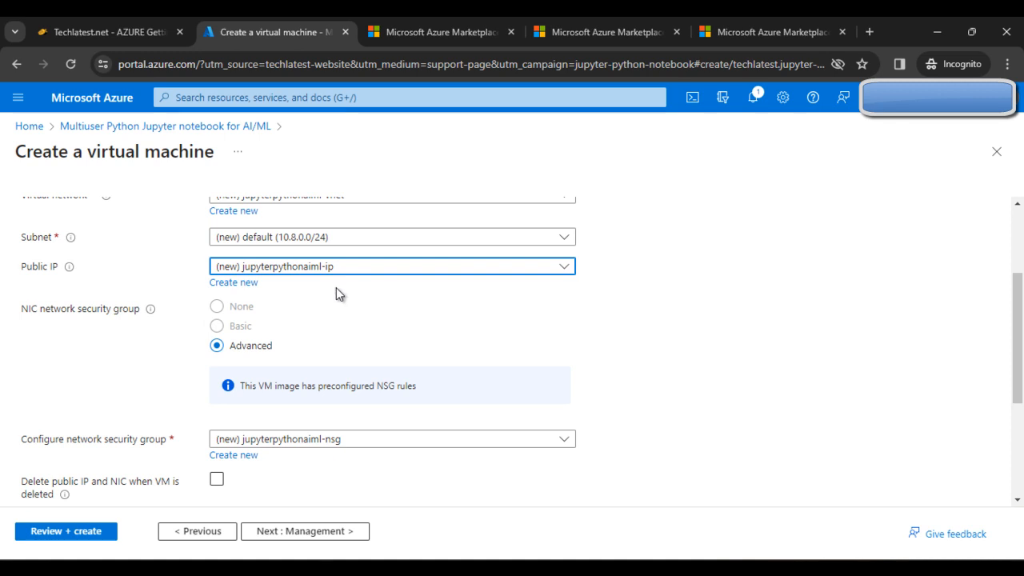
{"action": "scroll", "coordinate": [338, 300], "scroll_direction": "up", "scroll_amount": 1}
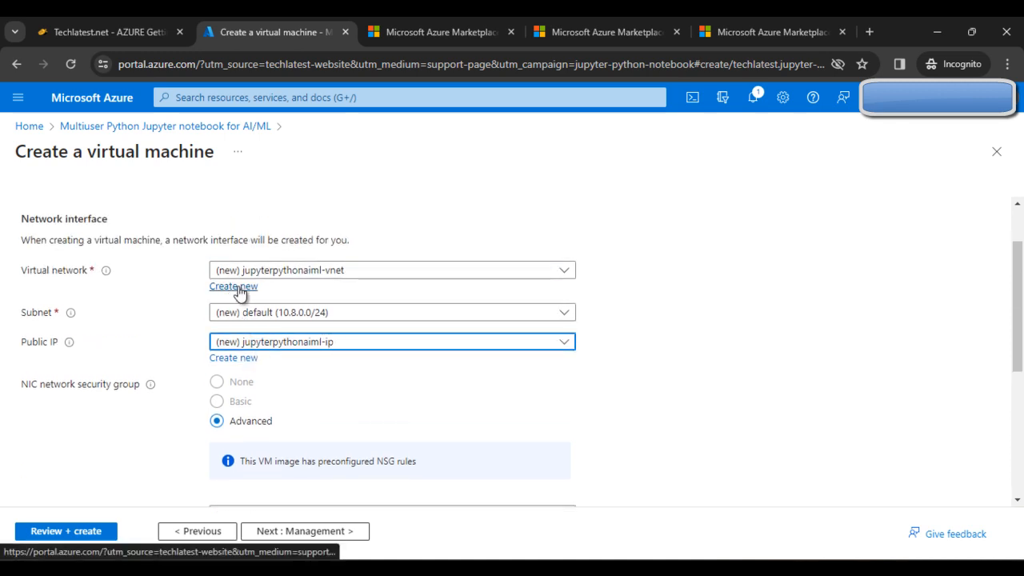
{"action": "scroll", "coordinate": [423, 349], "scroll_direction": "down", "scroll_amount": 2}
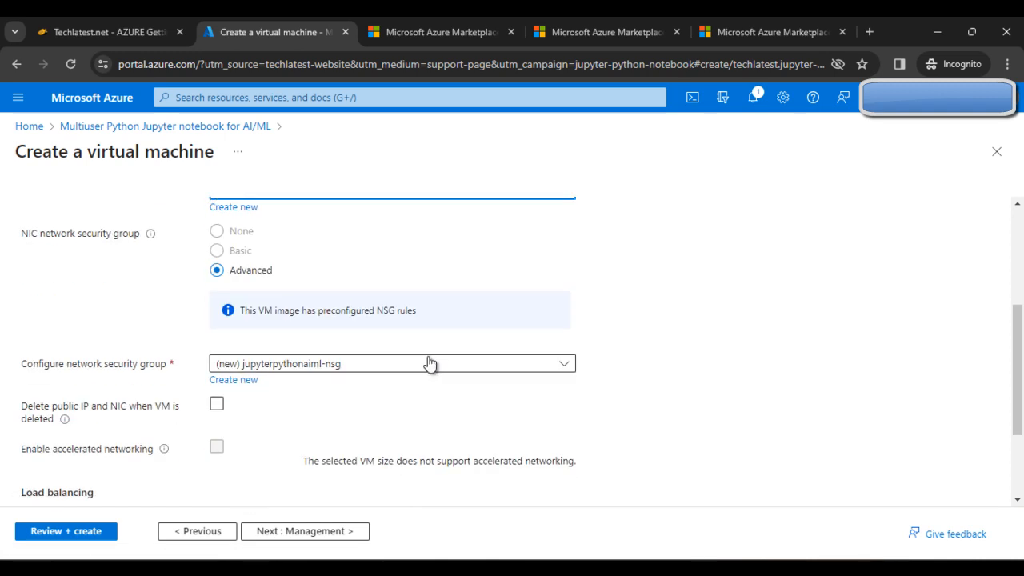
{"action": "scroll", "coordinate": [456, 407], "scroll_direction": "down", "scroll_amount": 1}
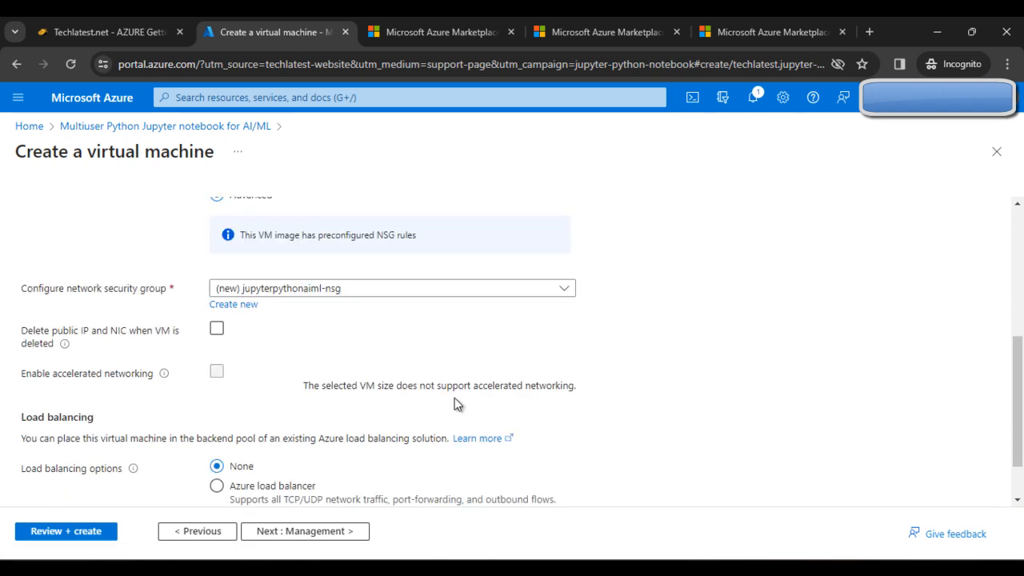
{"action": "scroll", "coordinate": [455, 400], "scroll_direction": "down", "scroll_amount": 1}
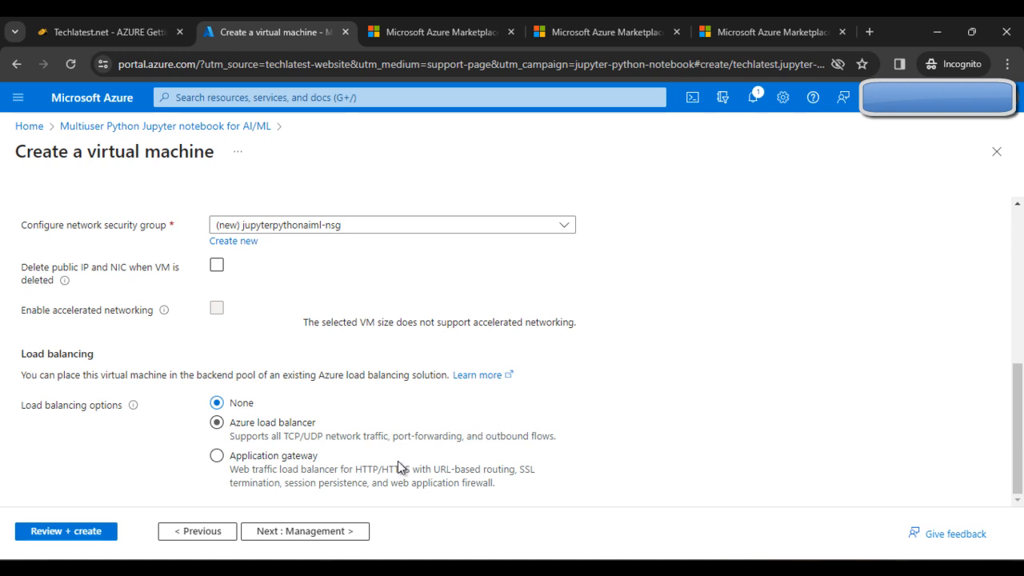
{"action": "left_click", "coordinate": [346, 531]}
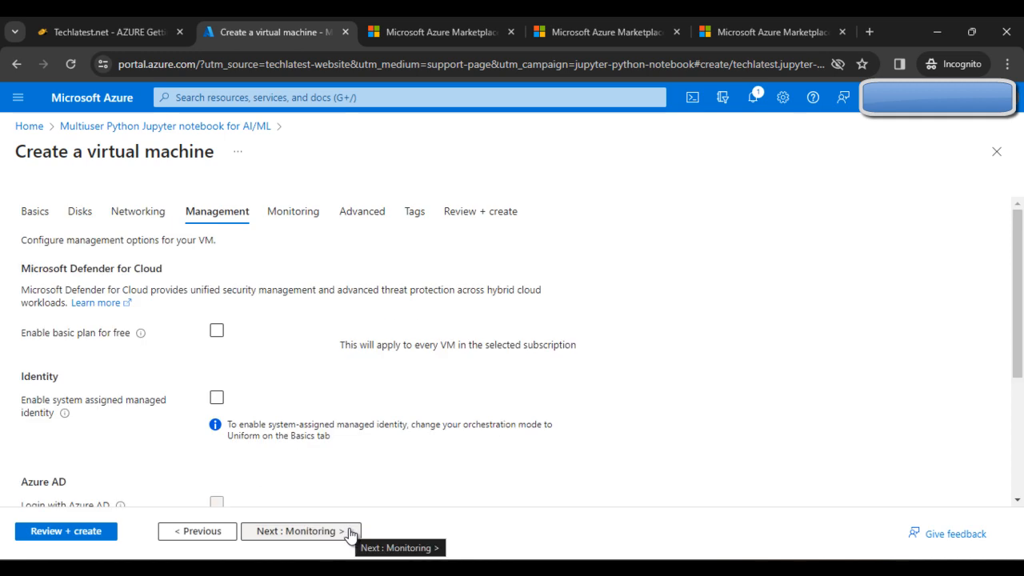
- Skip the Management, Monitoring, Advanced and Tags tabs to reach Review + create with validation passed
{"action": "left_click", "coordinate": [349, 532]}
{"action": "left_click", "coordinate": [349, 533]}
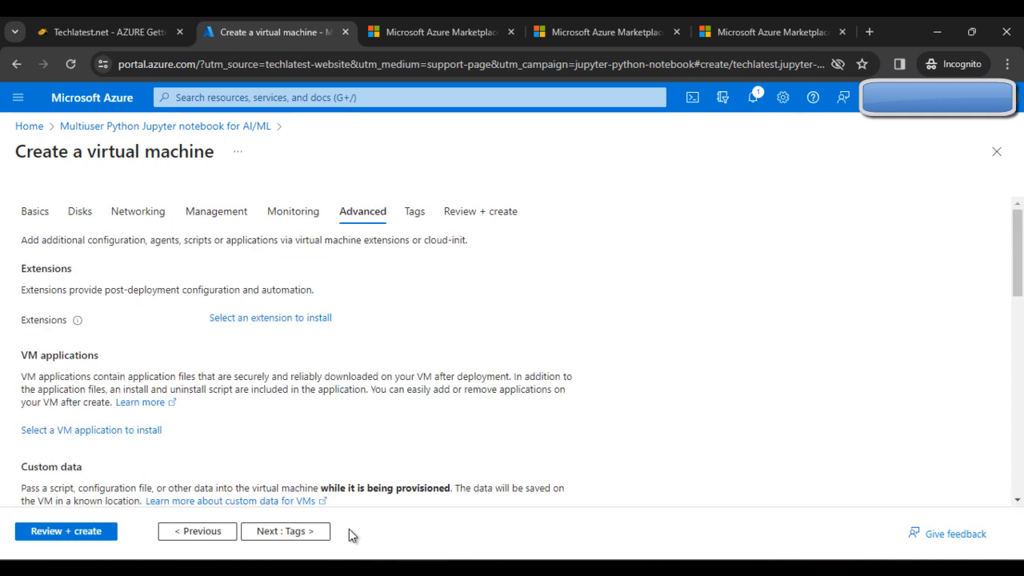
{"action": "left_click", "coordinate": [324, 534]}
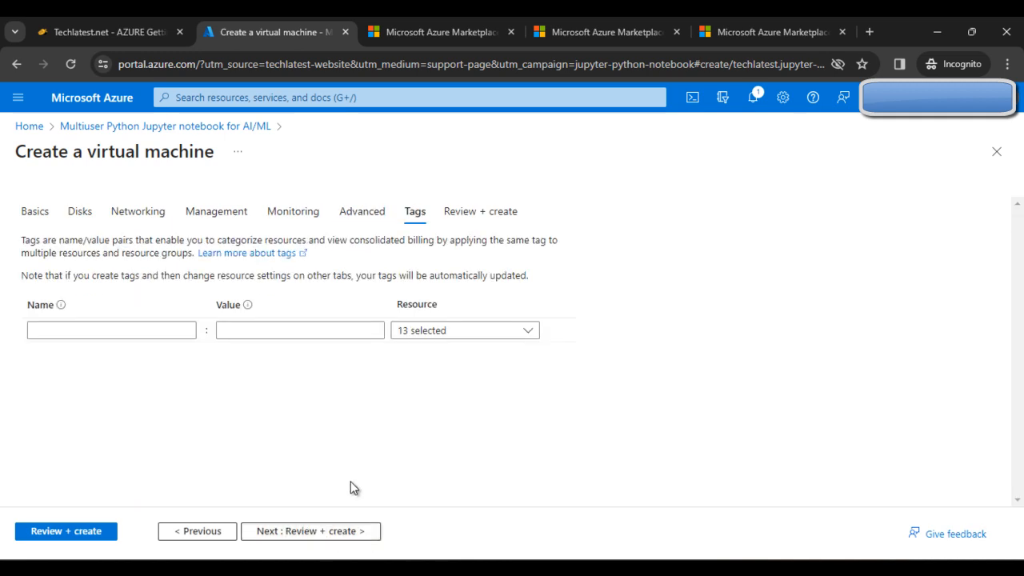
{"action": "left_click", "coordinate": [324, 533]}
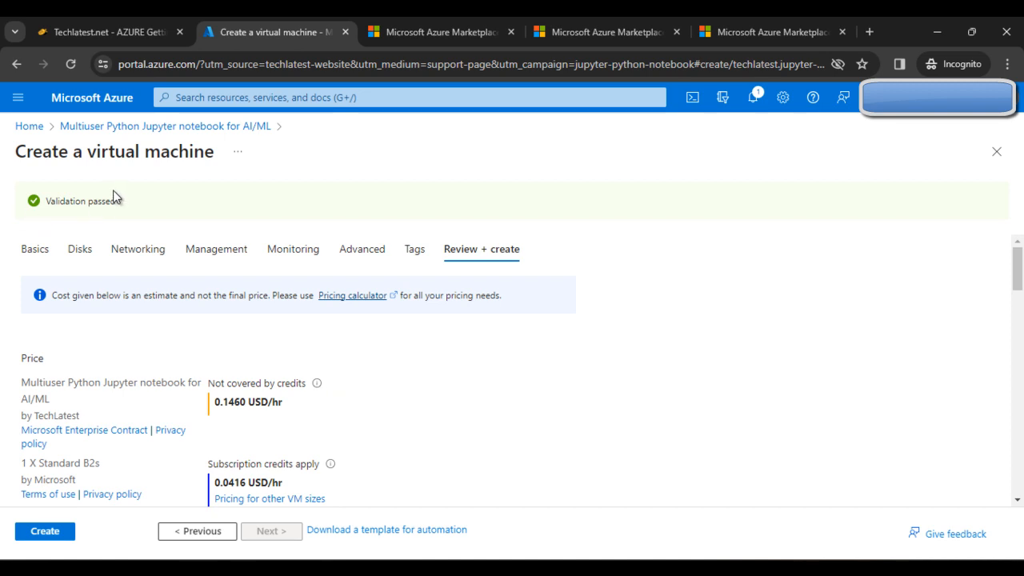
- Create the jupyterpythonaiml VM and refresh until the deployment completes
{"action": "left_click", "coordinate": [46, 532]}
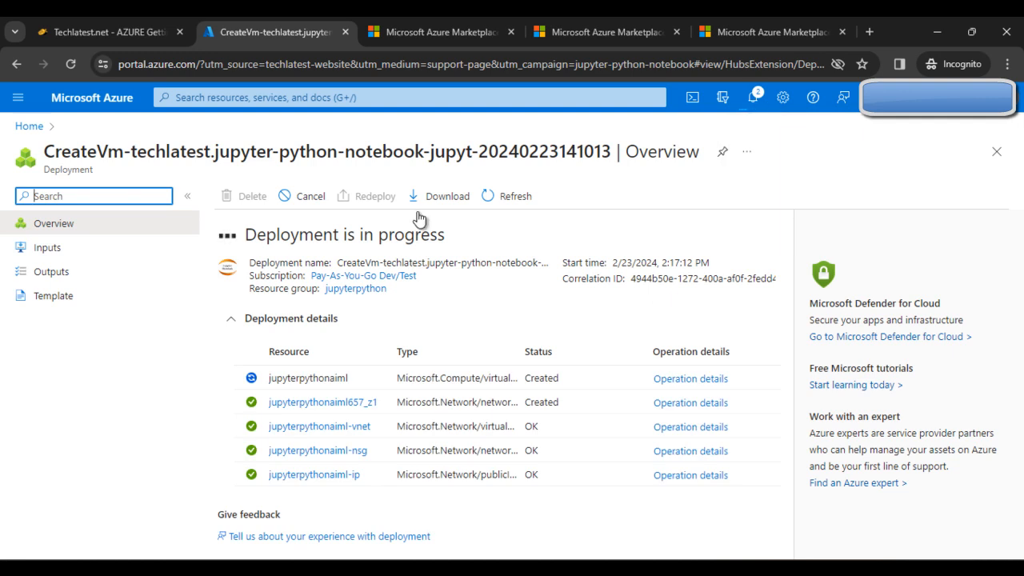
{"action": "left_click", "coordinate": [501, 200]}
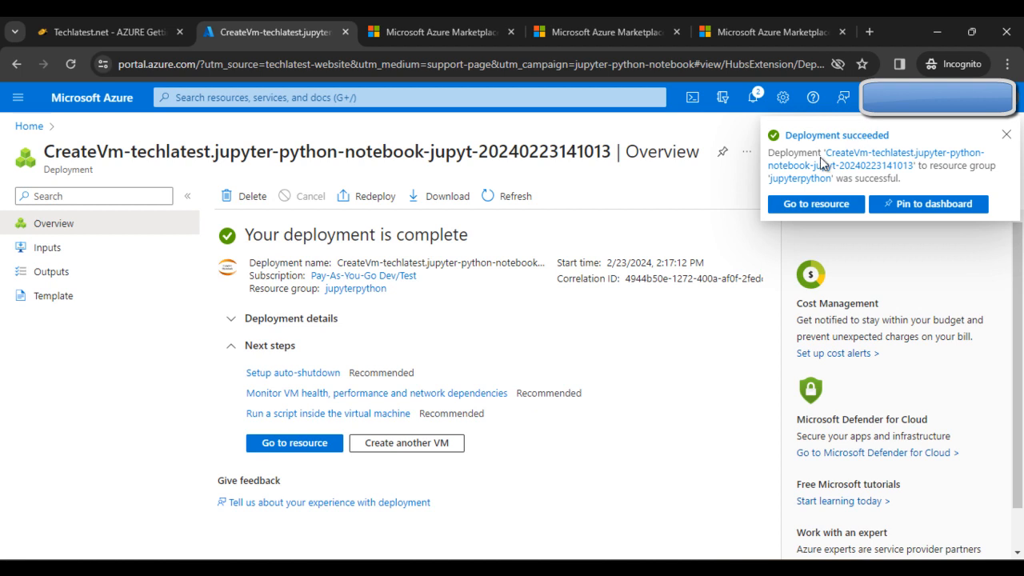
- Open jupyterpythonaiml's Run command page and start an empty RunShellScript script
{"action": "left_click", "coordinate": [854, 210]}
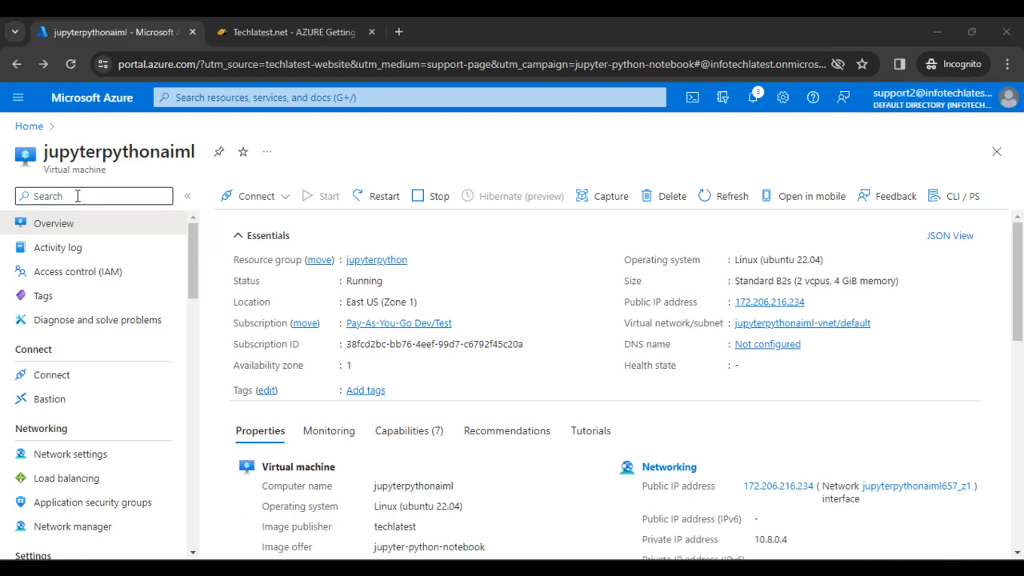
{"action": "left_click", "coordinate": [99, 204]}
{"action": "type", "text": "Runb"}
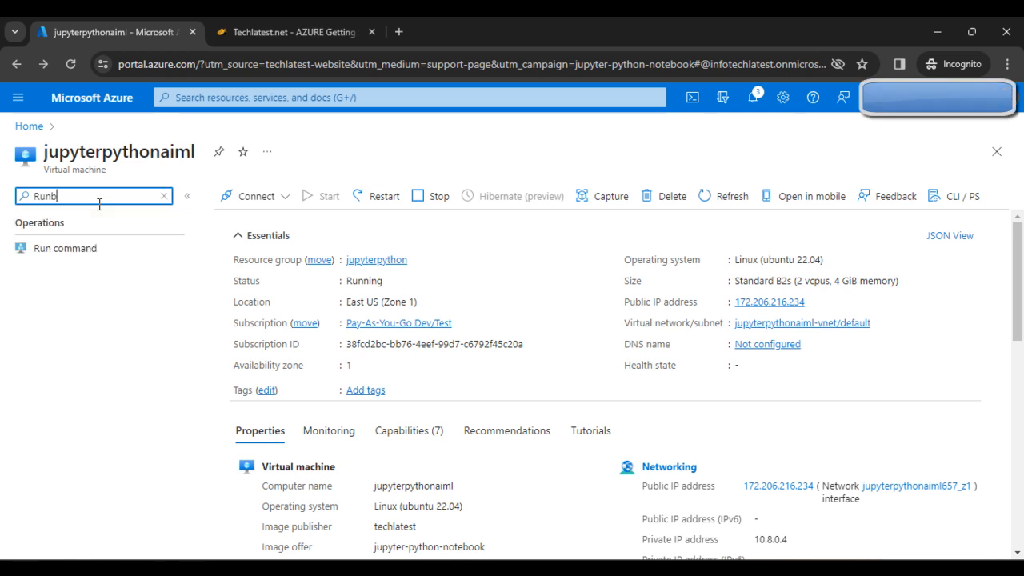
{"action": "left_click", "coordinate": [130, 254]}
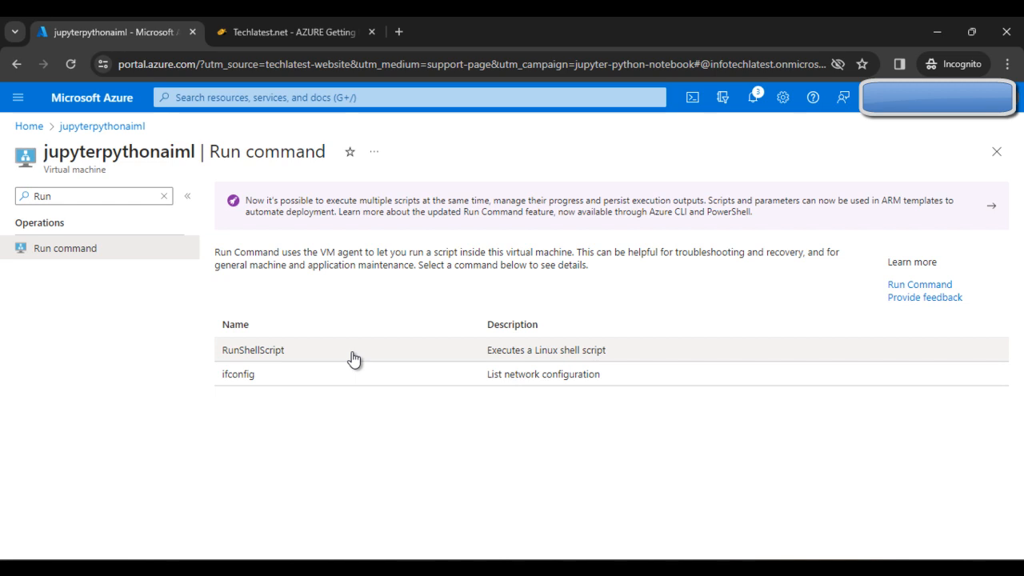
{"action": "left_click", "coordinate": [355, 359]}
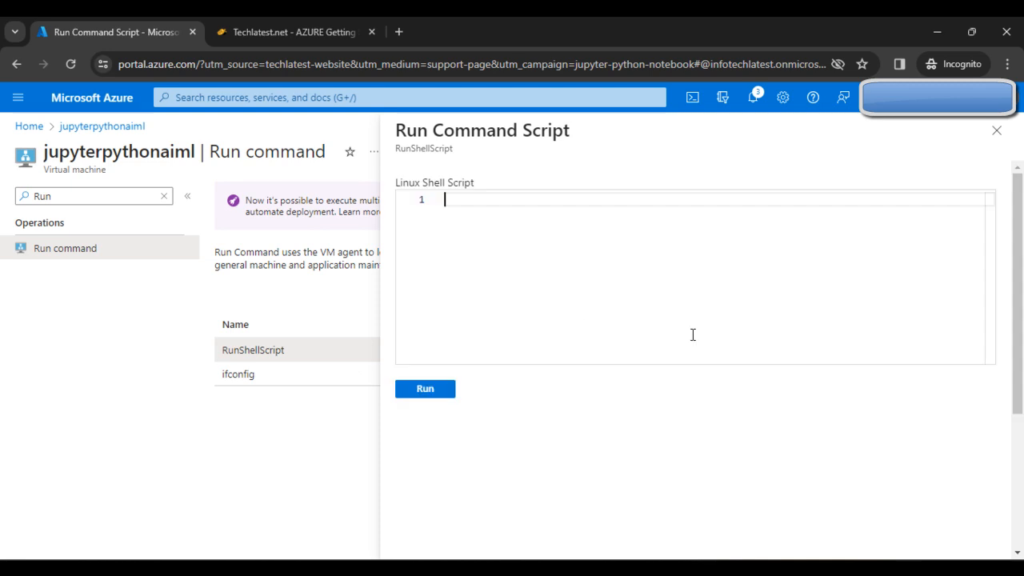
- Copy the chpasswd command from the TechLatest setup guide and return to the Azure tab
{"action": "left_click", "coordinate": [292, 30]}
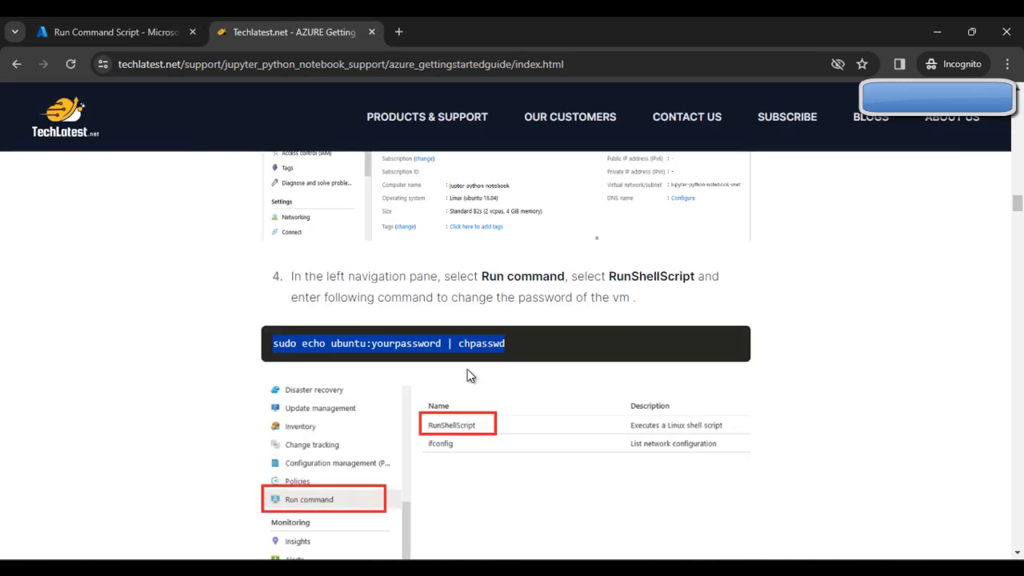
{"action": "left_click", "coordinate": [334, 357]}
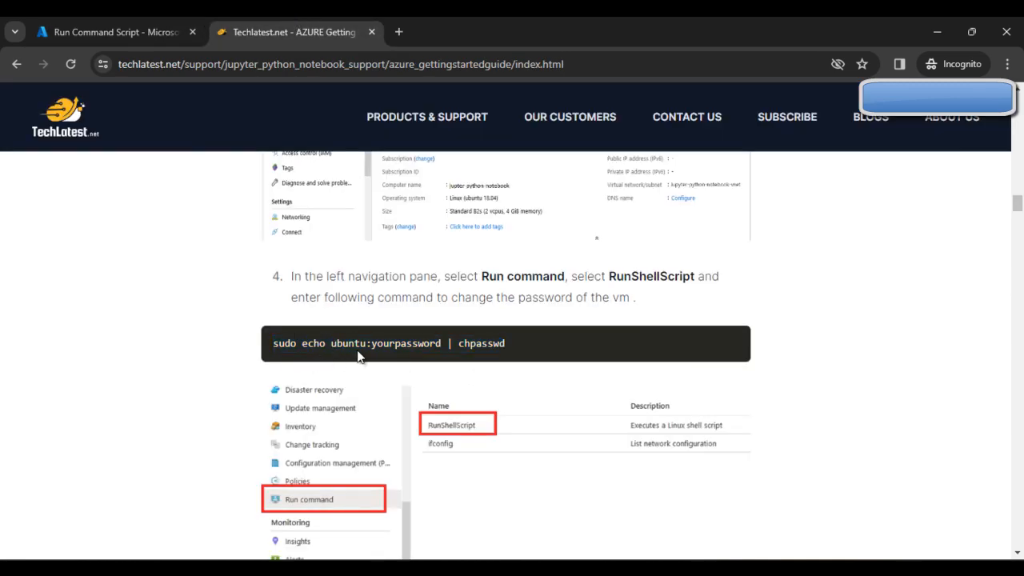
{"action": "triple_click", "coordinate": [384, 347]}
{"action": "key", "text": "ctrl+c"}
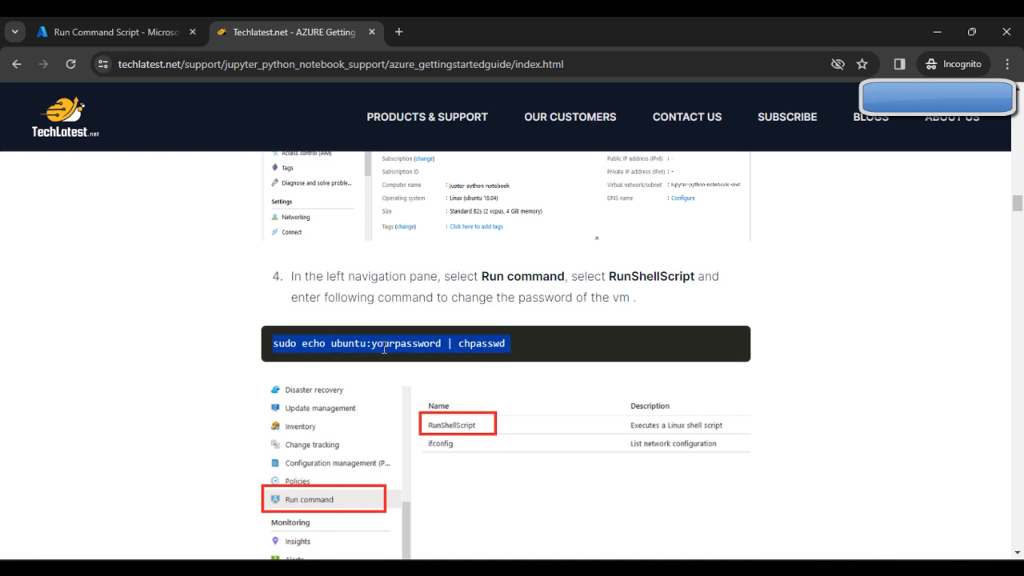
{"action": "left_click", "coordinate": [172, 31]}
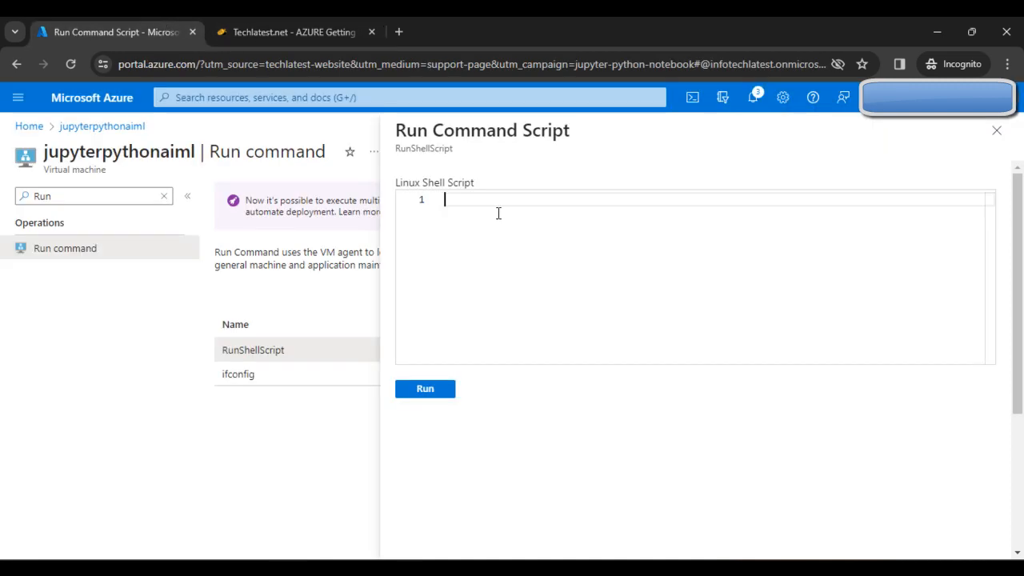
- Paste the chpasswd command and replace the 'yourpassword' placeholder with a new ubuntu password
{"action": "key", "text": "ctrl+v"}
{"action": "double_click", "coordinate": [612, 199]}
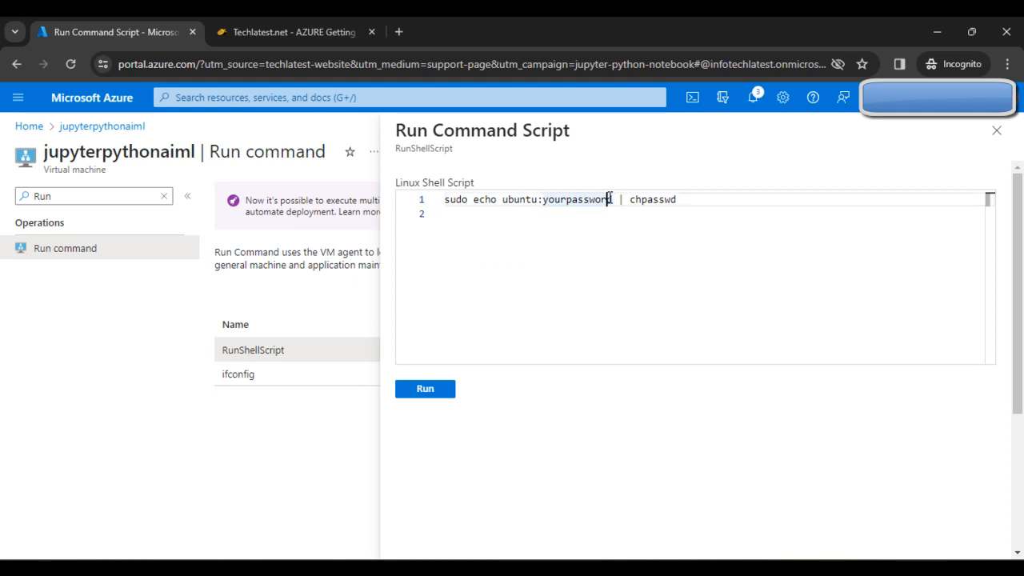
{"action": "key", "text": "BackSpace"}
{"action": "key", "text": "BackSpace"}
{"action": "key", "text": "BackSpace"}
{"action": "key", "text": "BackSpace"}
{"action": "key", "text": "BackSpace"}
{"action": "key", "text": "BackSpace"}
{"action": "key", "text": "BackSpace"}
{"action": "key", "text": "BackSpace"}
{"action": "key", "text": "BackSpace"}
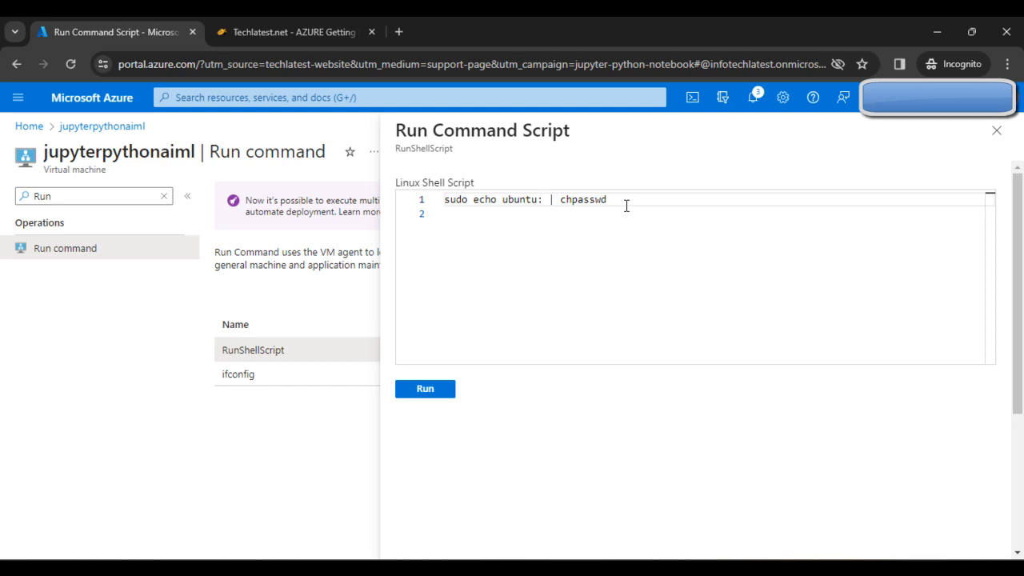
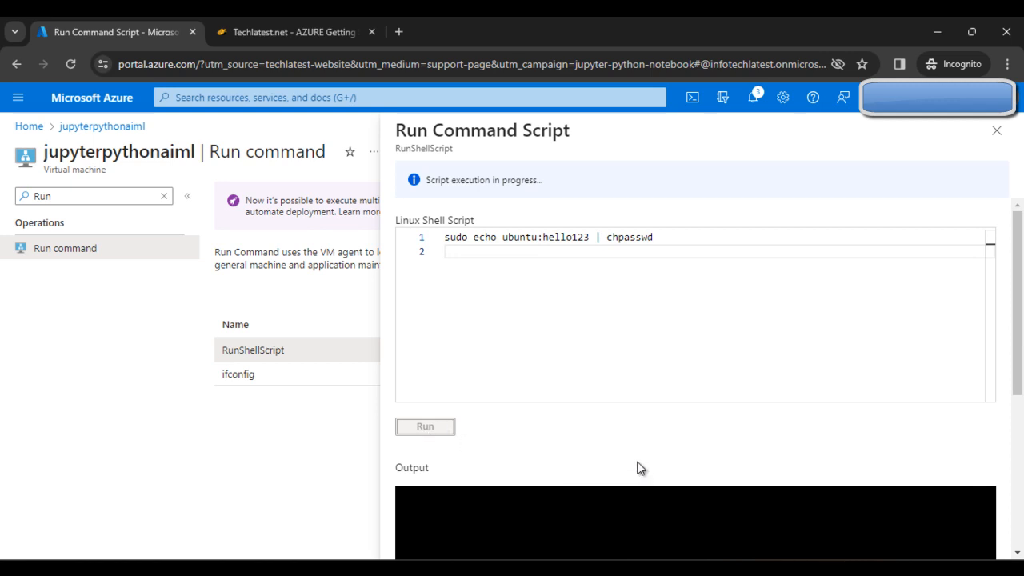
- Check the script Output for 'Enable succeeded', then close the Run Command panel
{"action": "scroll", "coordinate": [645, 468], "scroll_direction": "down", "scroll_amount": 3}
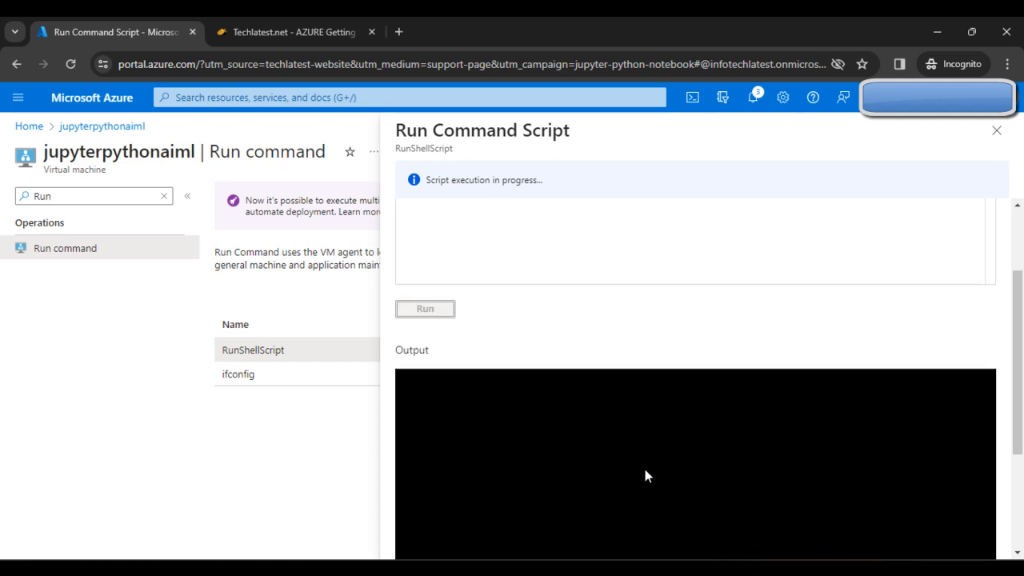
{"action": "scroll", "coordinate": [639, 460], "scroll_direction": "up", "scroll_amount": 3}
{"action": "scroll", "coordinate": [709, 439], "scroll_direction": "down", "scroll_amount": 2}
{"action": "scroll", "coordinate": [711, 439], "scroll_direction": "up", "scroll_amount": 2}
{"action": "scroll", "coordinate": [692, 438], "scroll_direction": "down", "scroll_amount": 2}
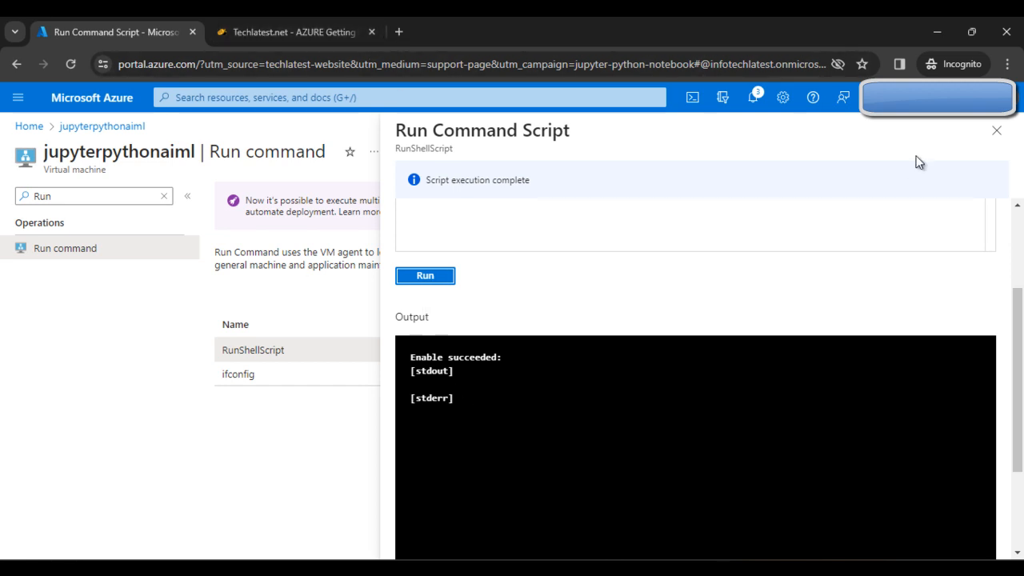
{"action": "left_click", "coordinate": [996, 130]}
- Go back to the jupyterpythonaiml Overview and copy the public IP 172.206.216.234
{"action": "left_click", "coordinate": [17, 68]}
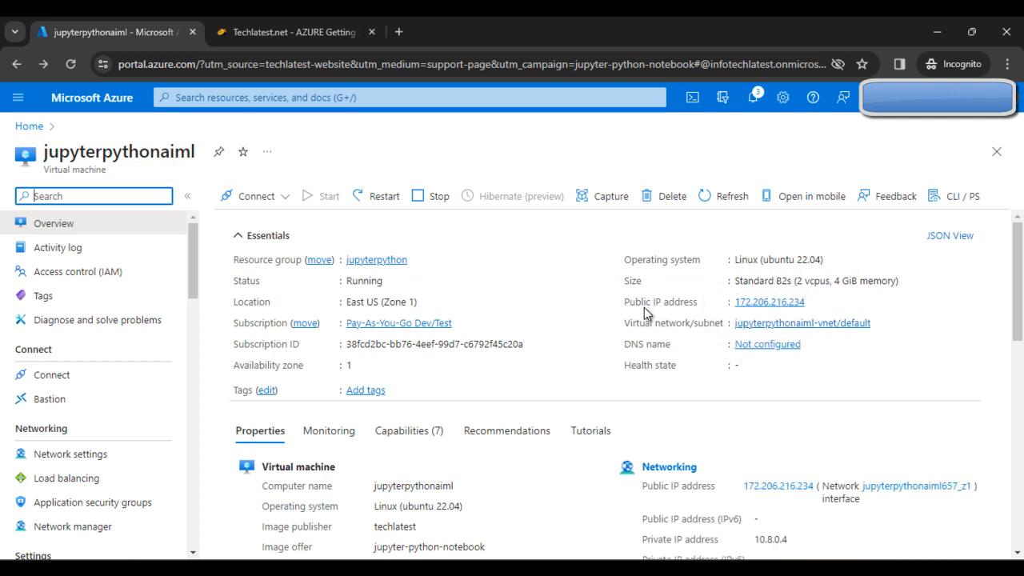
{"action": "left_click", "coordinate": [814, 304]}
{"action": "left_click", "coordinate": [814, 304]}
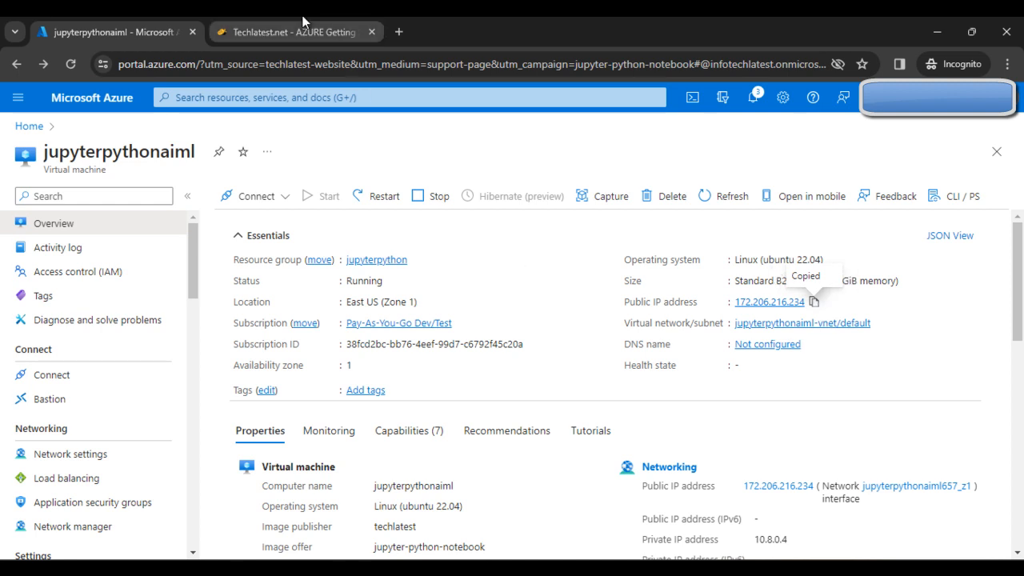
{"action": "mouse_move", "coordinate": [303, 22]}
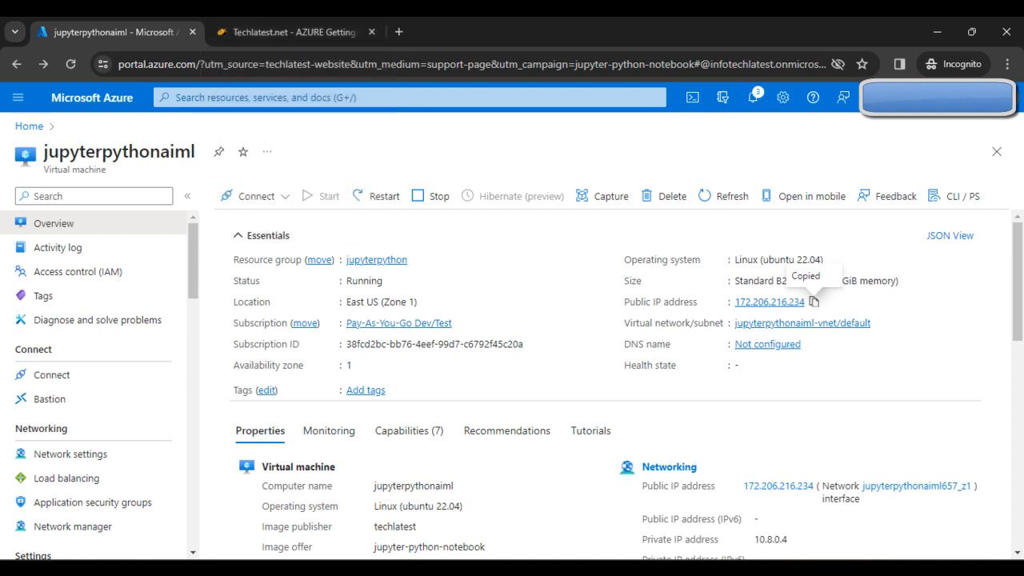
- Launch Remote Desktop Connection by searching 'rdp' in Windows search
{"action": "key", "text": "super"}
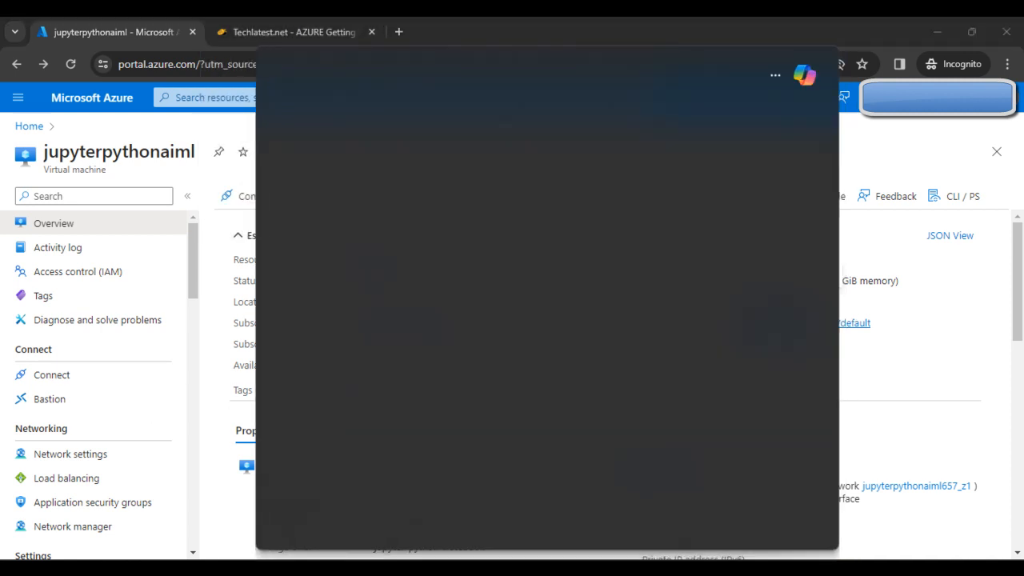
{"action": "type", "text": "rd"}
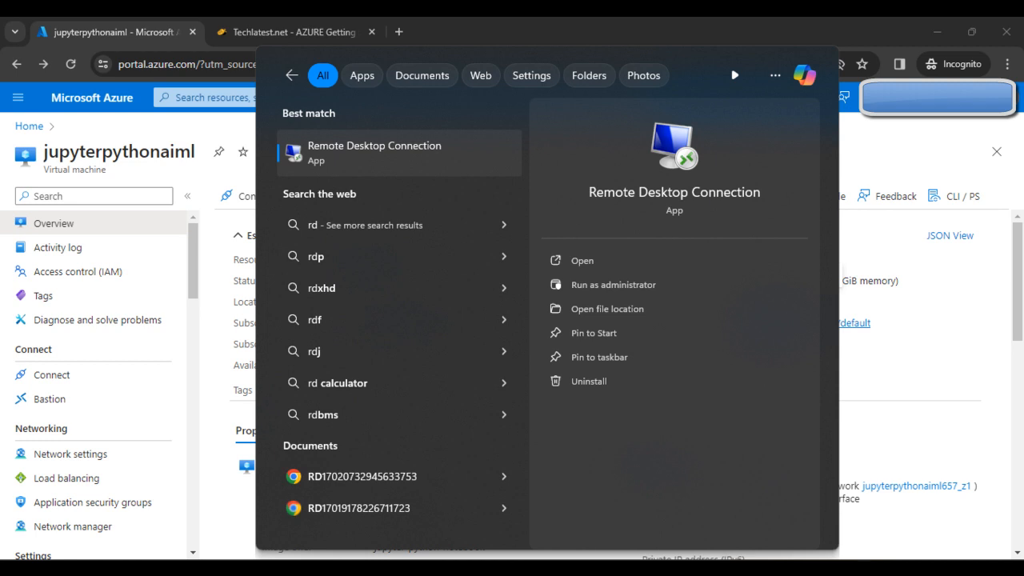
{"action": "type", "text": "p"}
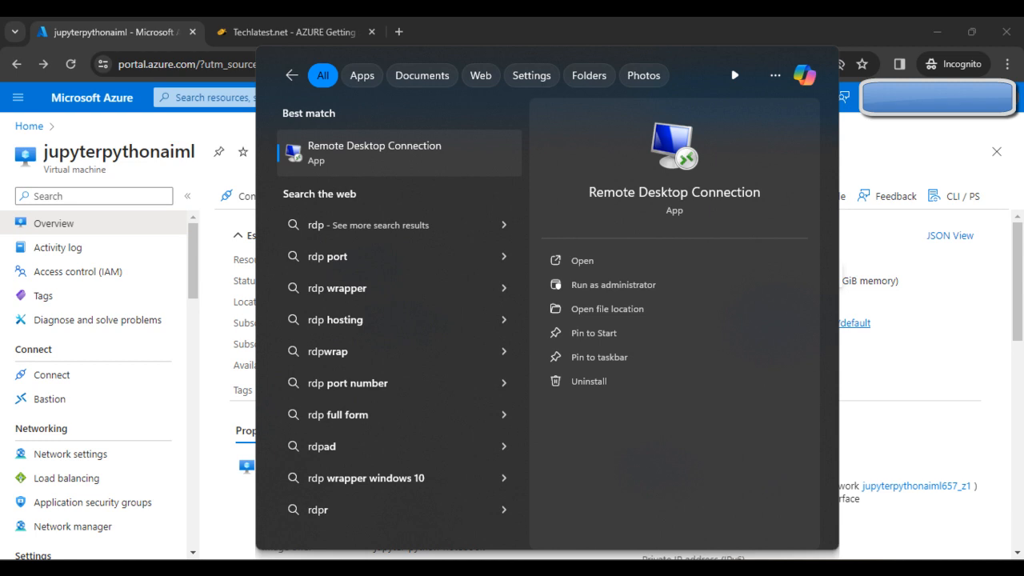
{"action": "key", "text": "Return"}
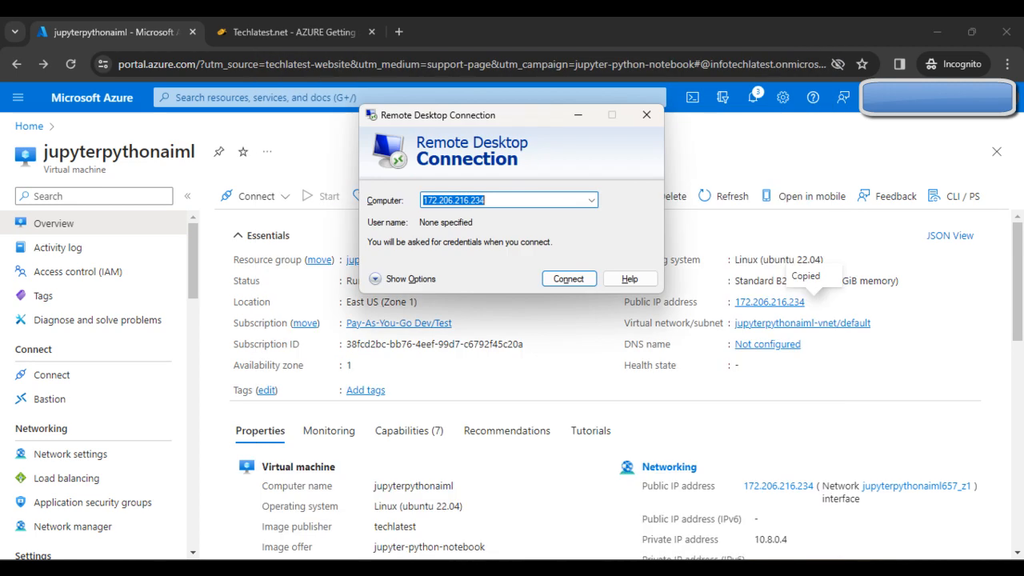
- Connect to 172.206.216.234 and accept the unverified identity warning
{"action": "key", "text": "BackSpace"}
{"action": "key", "text": "ctrl+v"}
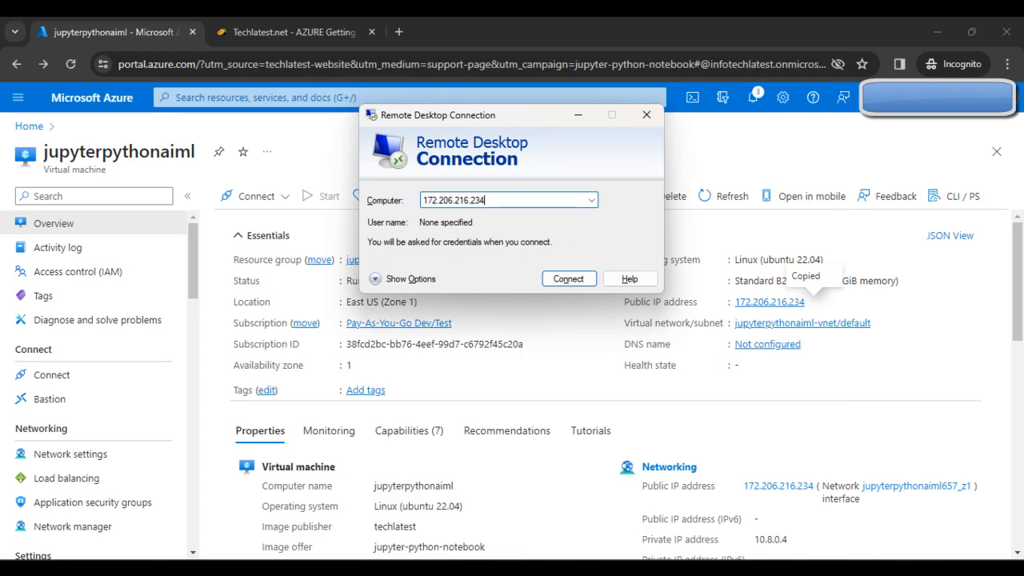
{"action": "left_click", "coordinate": [567, 278]}
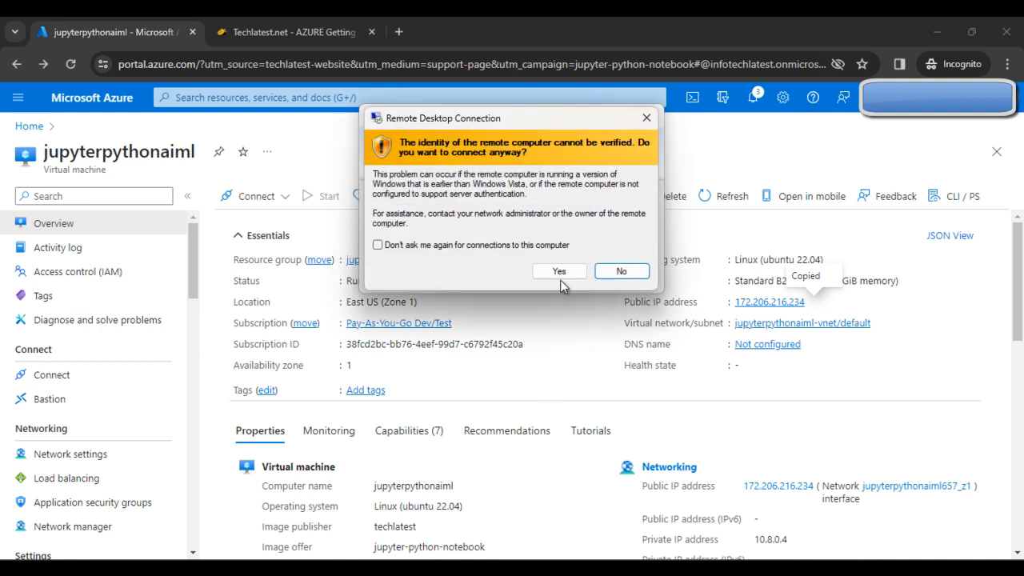
{"action": "left_click", "coordinate": [559, 271]}
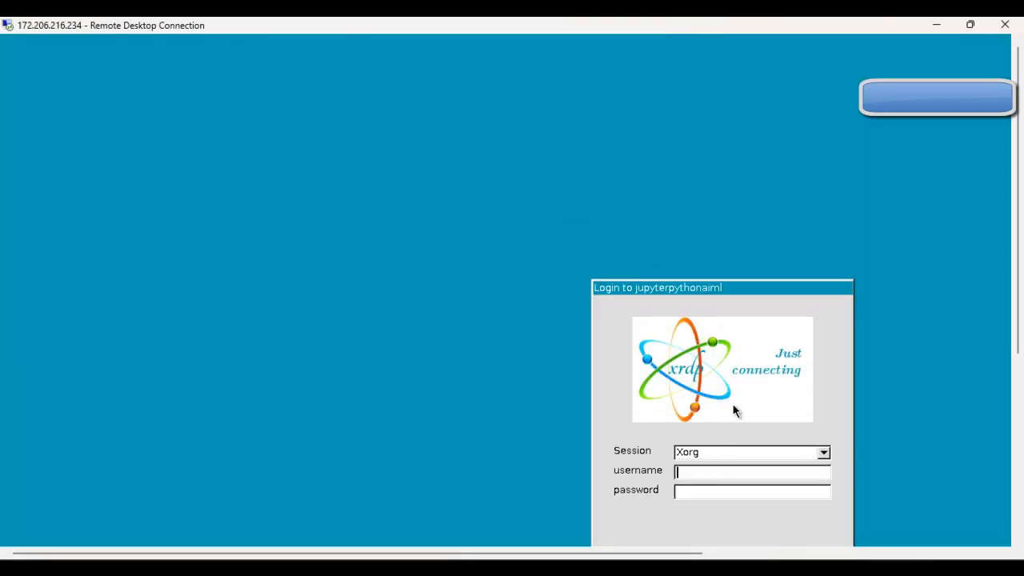
- Log in to the xrdp session as user 'ubuntu' with the newly set password
{"action": "left_click_drag", "start_coordinate": [700, 288], "coordinate": [412, 152]}
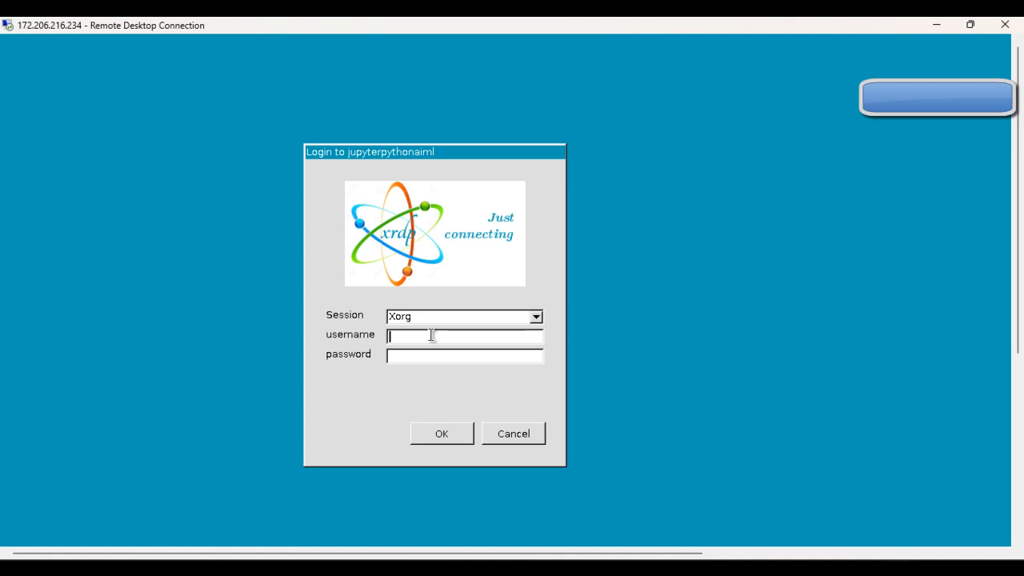
{"action": "type", "text": "ubuntu"}
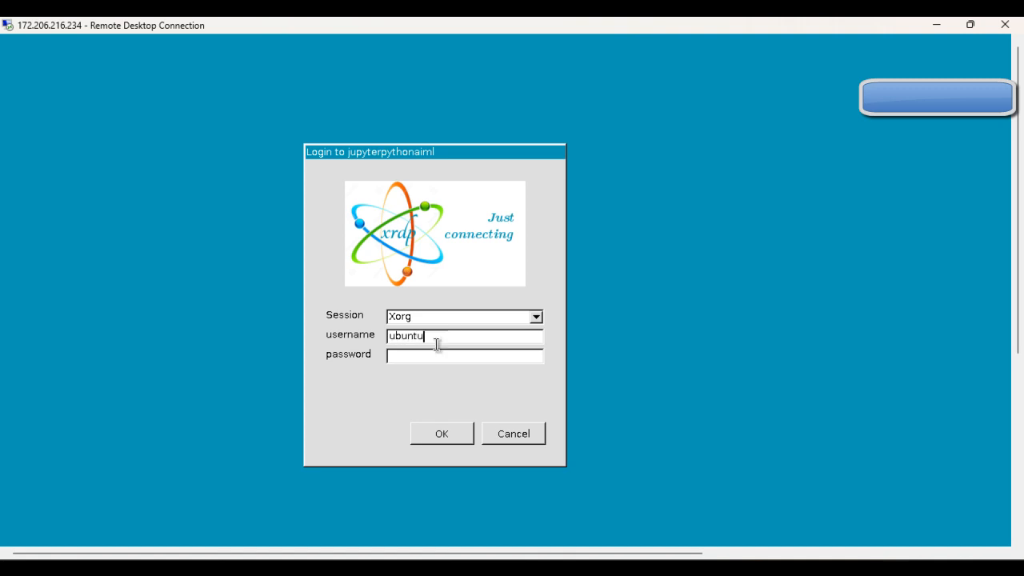
{"action": "left_click", "coordinate": [440, 355]}
{"action": "type", "text": "********"}
{"action": "left_click", "coordinate": [445, 434]}
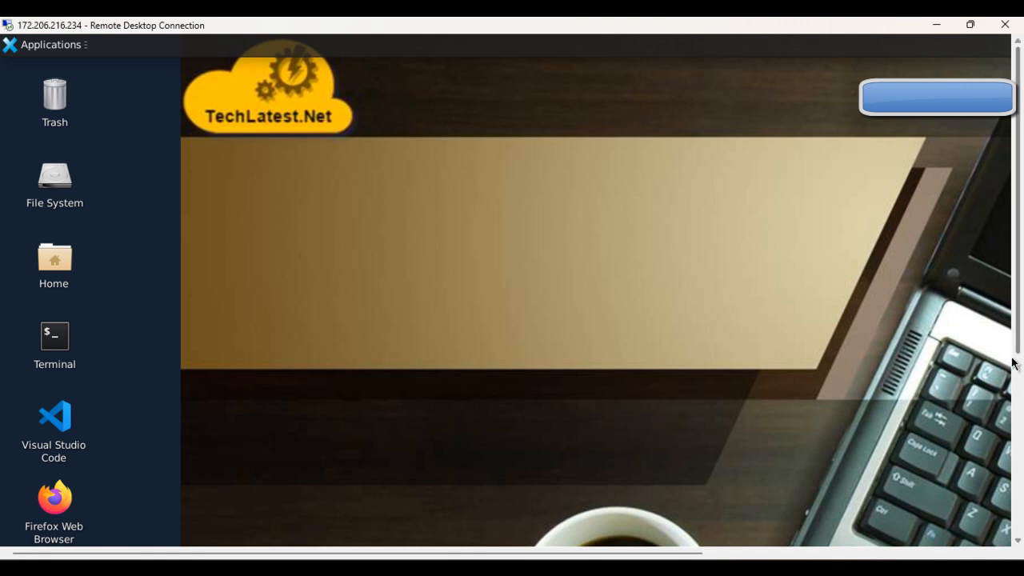
{"action": "left_click_drag", "start_coordinate": [1017, 349], "coordinate": [1020, 284]}
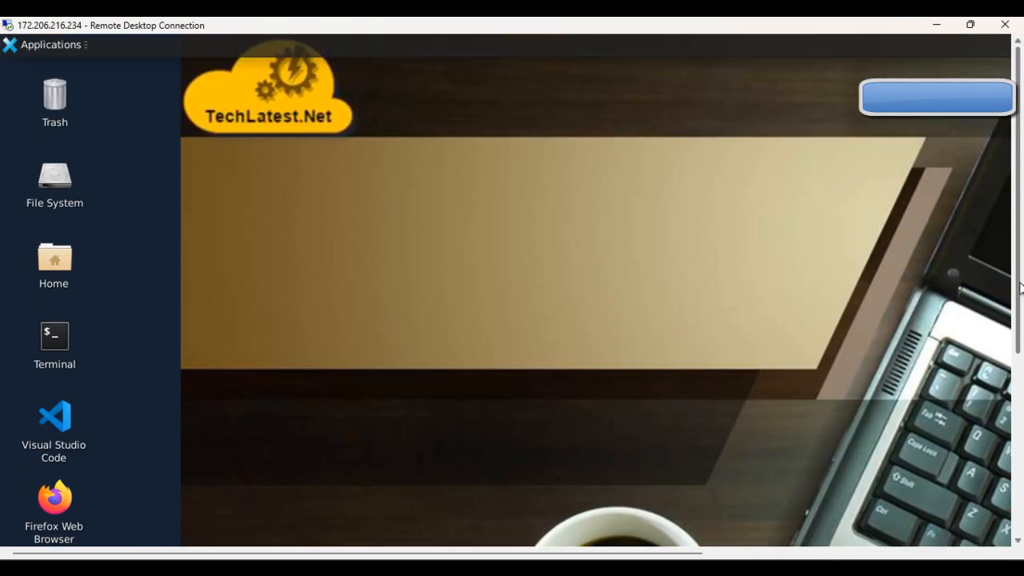
{"action": "left_click_drag", "start_coordinate": [471, 551], "coordinate": [401, 531]}
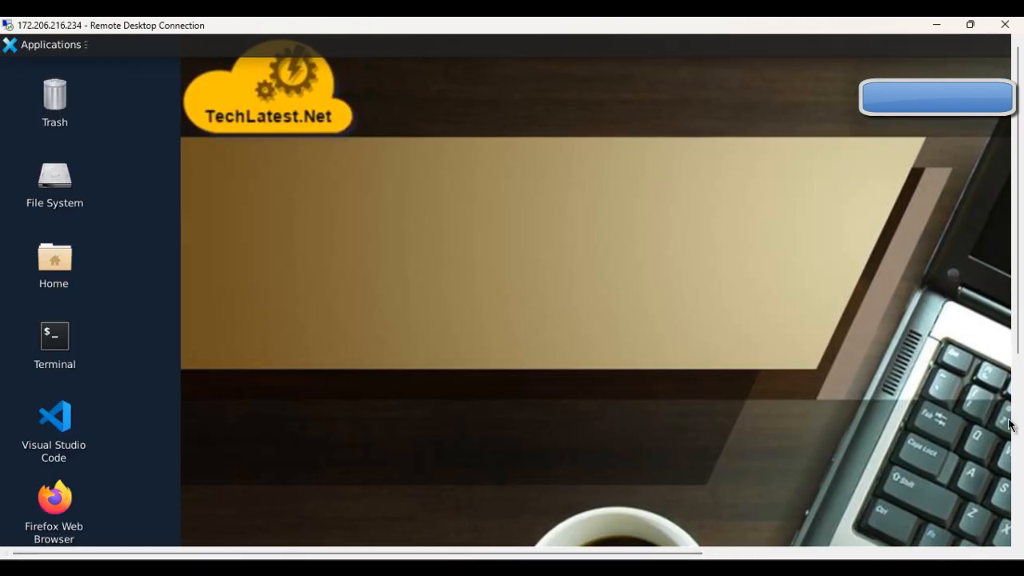
{"action": "left_click", "coordinate": [1016, 396]}
{"action": "left_click_drag", "start_coordinate": [1015, 396], "coordinate": [989, 227]}
{"action": "left_click", "coordinate": [649, 568]}
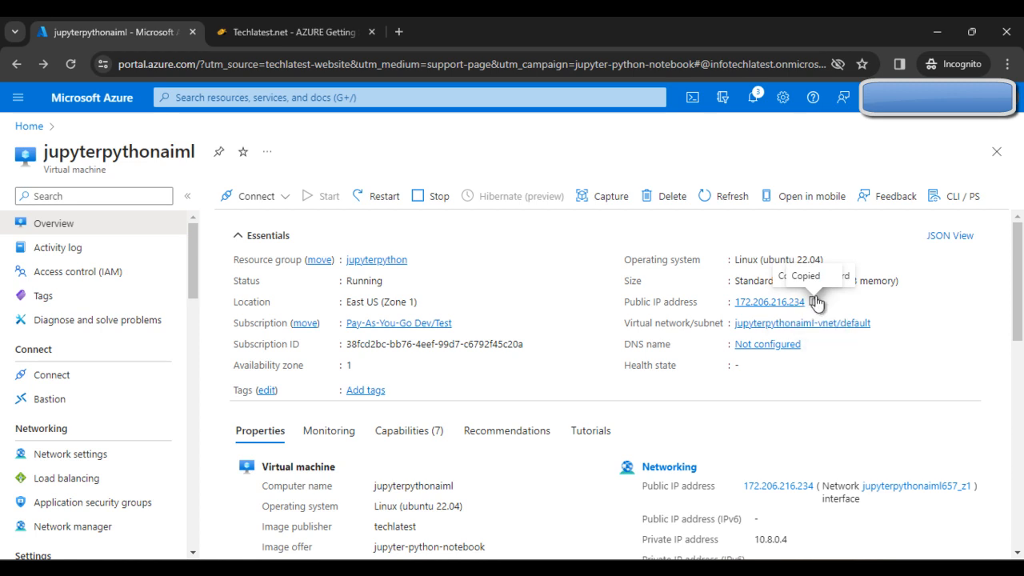
{"action": "left_click", "coordinate": [397, 32]}
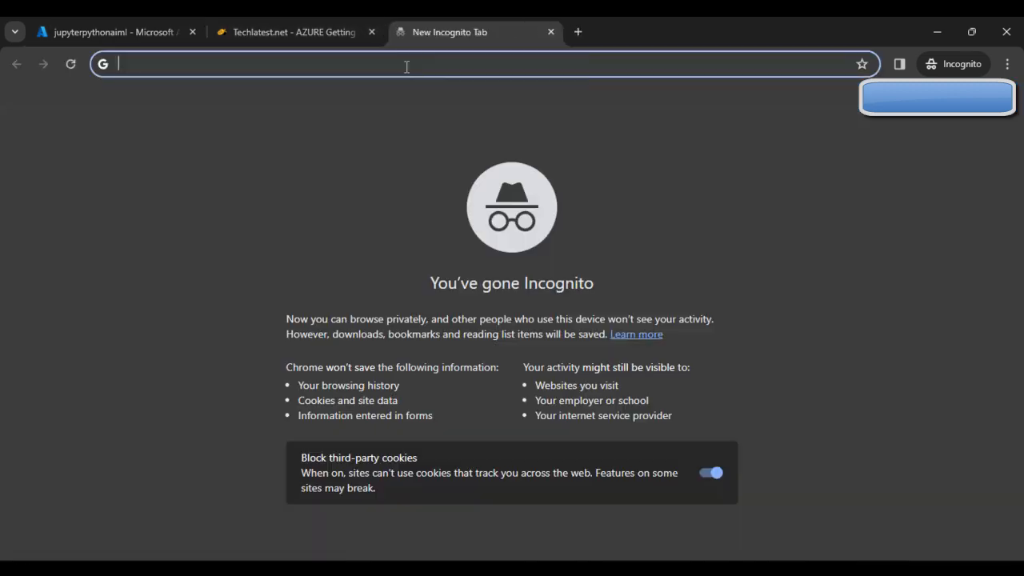
{"action": "type", "text": "https://chat.openai.com"}
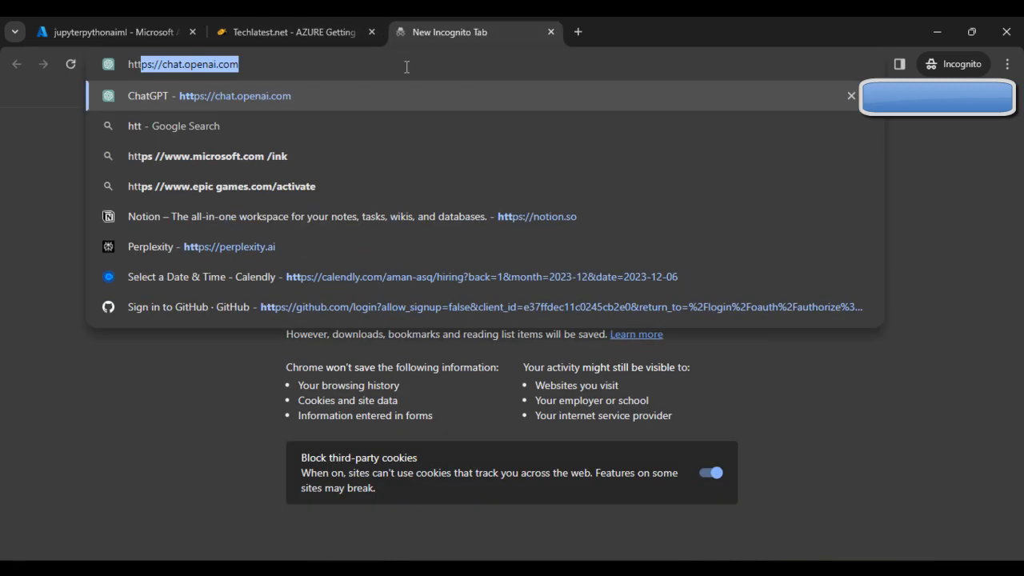
{"action": "left_click", "coordinate": [204, 65]}
{"action": "left_click_drag", "start_coordinate": [161, 64], "coordinate": [287, 62]}
{"action": "key", "text": "ctrl+v"}
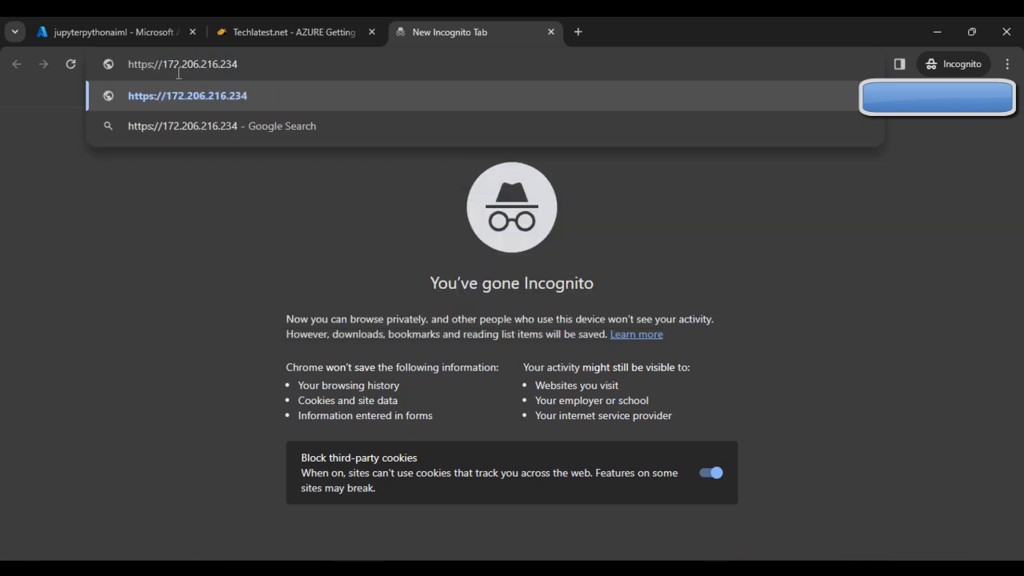
{"action": "left_click", "coordinate": [154, 69]}
{"action": "key", "text": "BackSpace"}
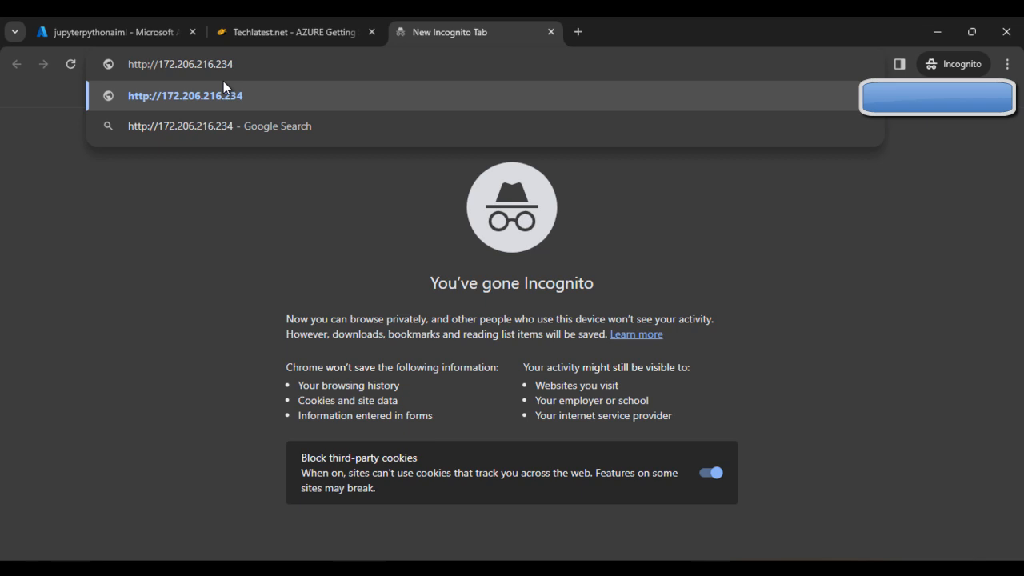
{"action": "key", "text": "Return"}
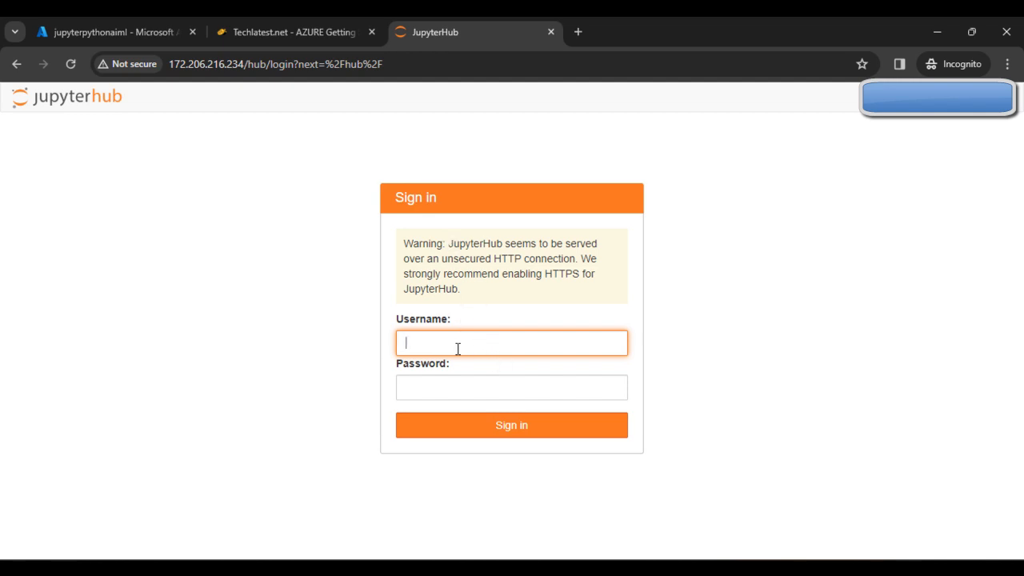
- Check the empty JupyterHub username and password fields and dismiss the autofill suggestions
{"action": "left_click", "coordinate": [459, 395]}
{"action": "left_click", "coordinate": [463, 345]}
{"action": "left_click", "coordinate": [446, 362]}
{"action": "left_click", "coordinate": [318, 353]}
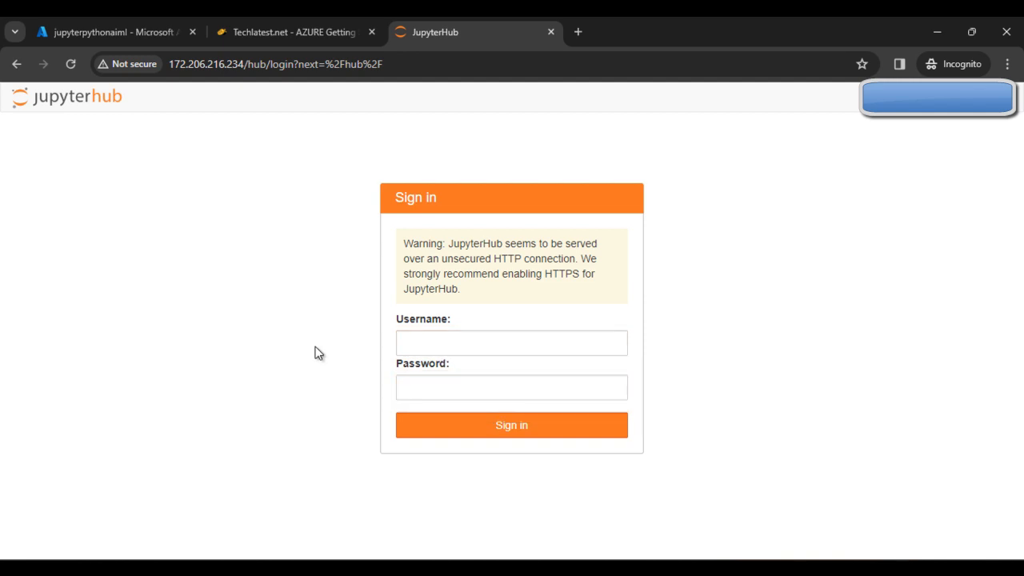